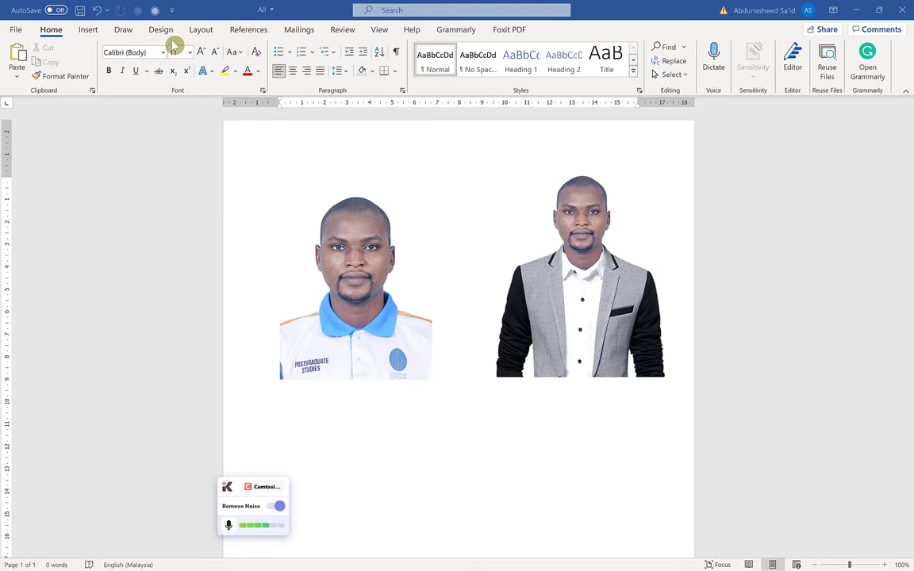
Step: Review the headshot and suit photos side by side and select the suit photo
click(286, 483)
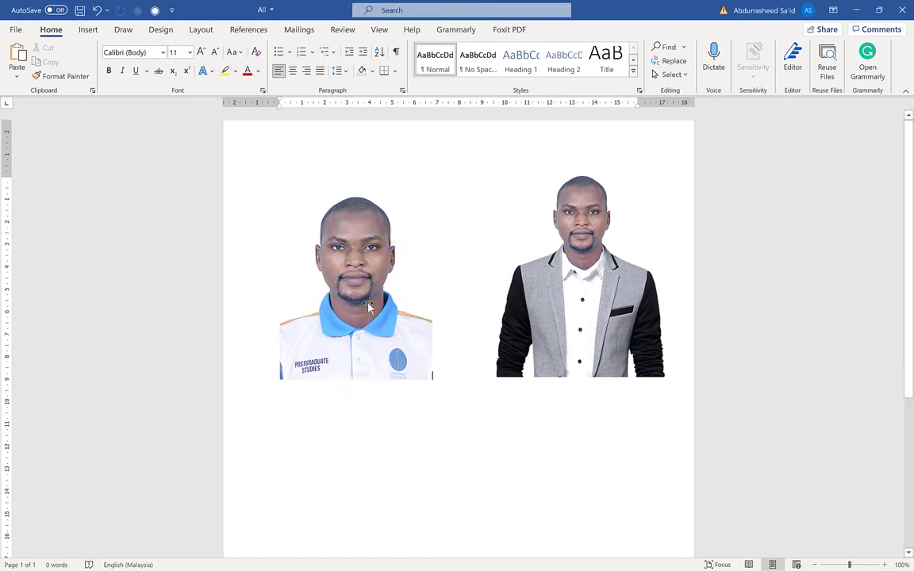
click(551, 301)
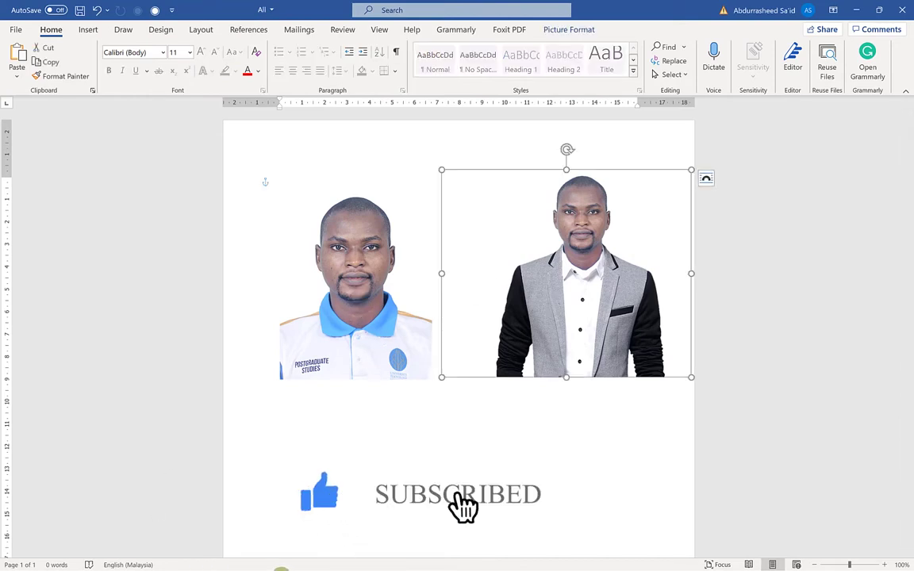
Step: Copy the transparent grey PNGWing blazer image from the 'image coat' Google Images results
key(alt+Tab)
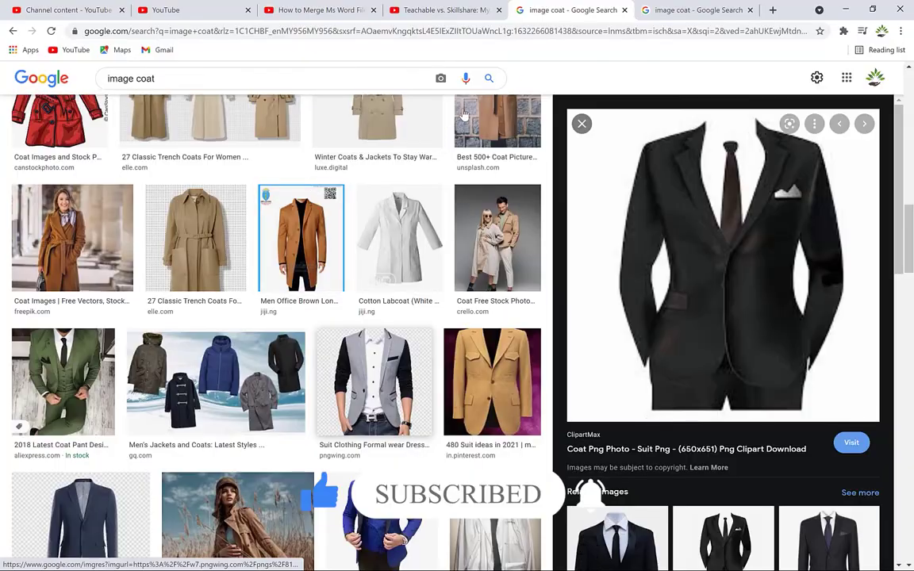
scroll(337, 277, up, 3)
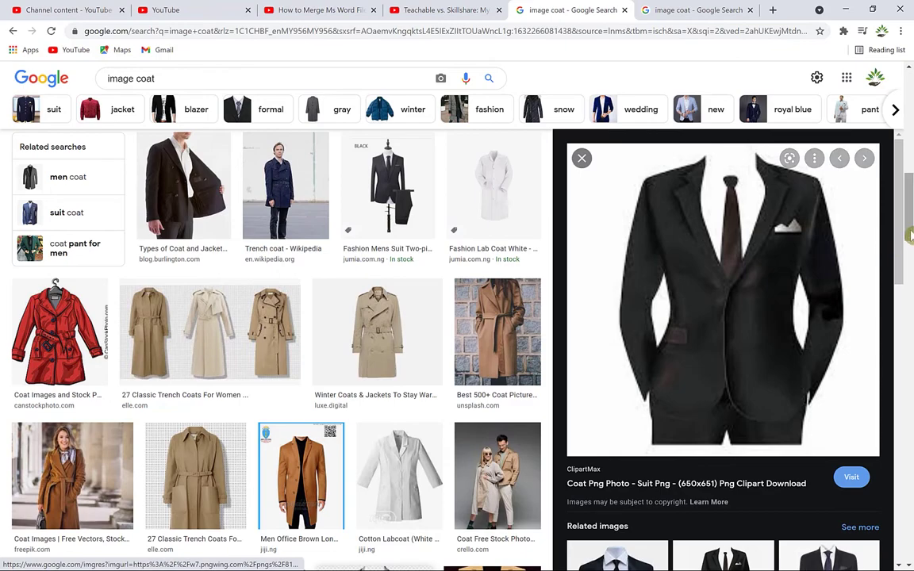
mouse_move(903, 242)
mouse_down()
mouse_move(910, 121)
mouse_move(911, 281)
mouse_up()
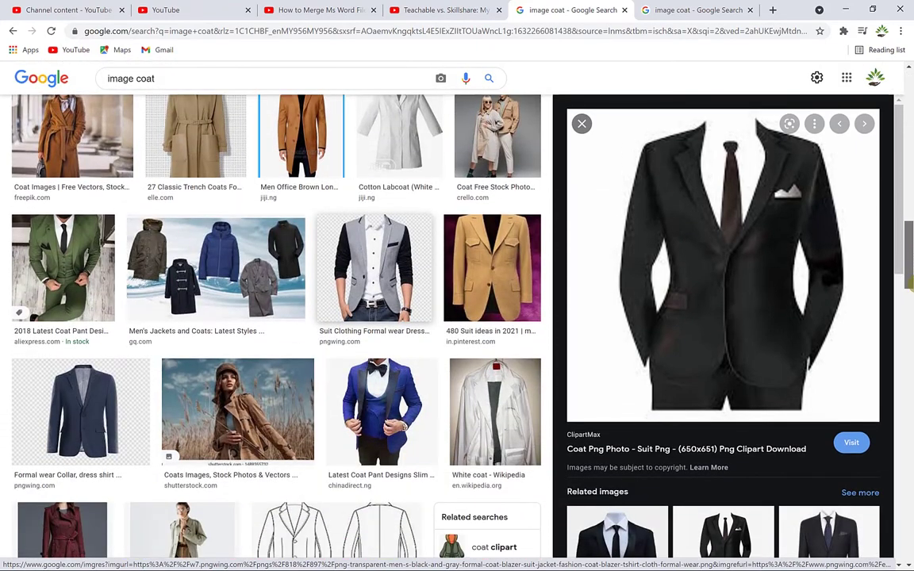
click(425, 270)
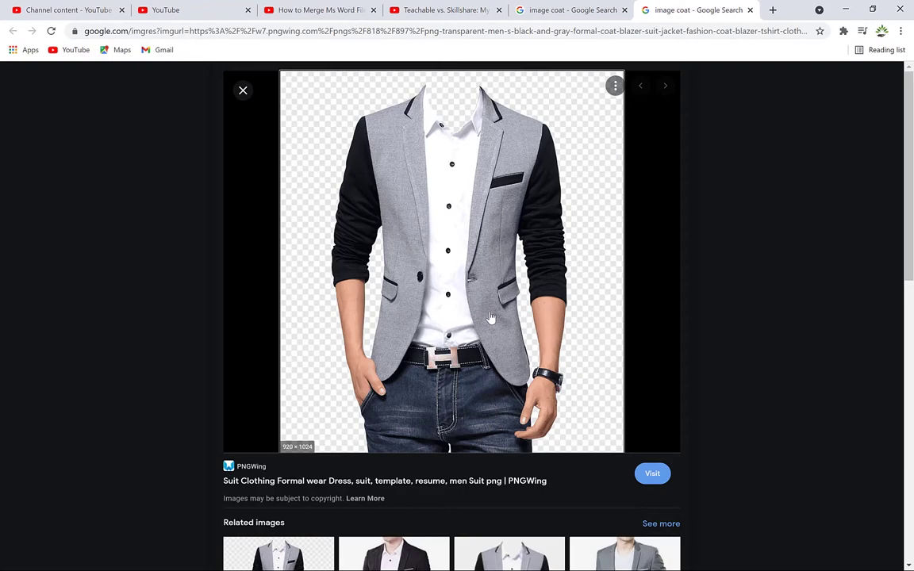
mouse_move(910, 183)
mouse_down()
mouse_move(911, 303)
mouse_move(906, 149)
mouse_up()
right_click(530, 119)
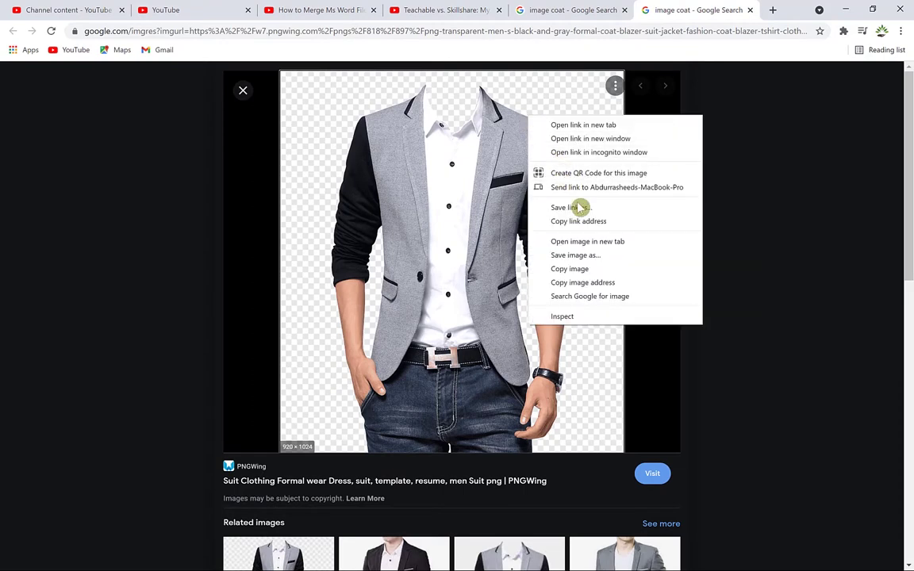
click(597, 270)
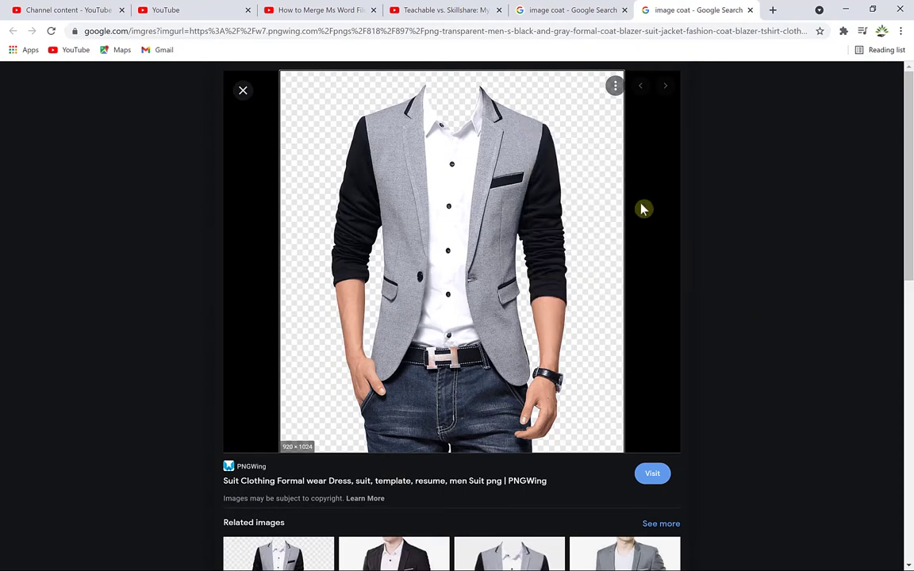
Step: Paste the copied blazer image into a new blank Word document and select it
click(845, 9)
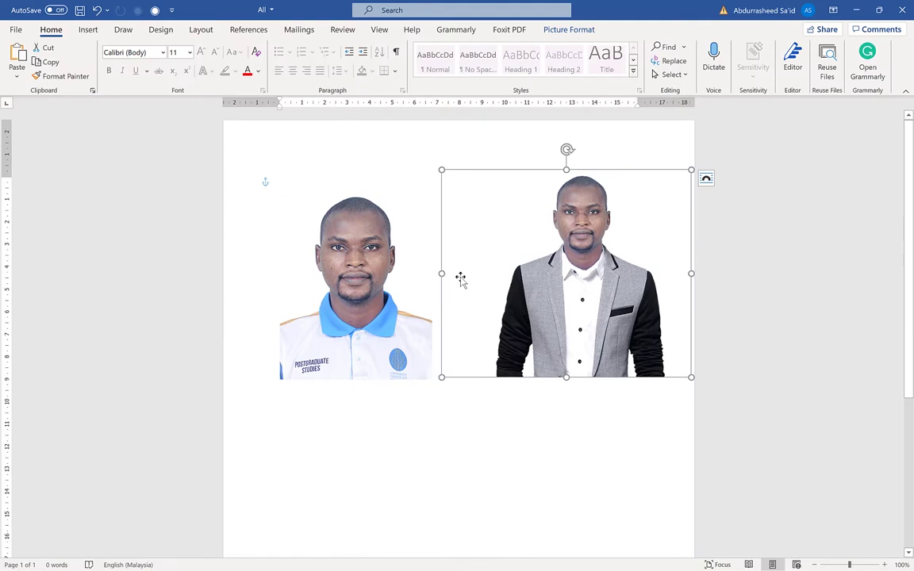
key(ctrl+n)
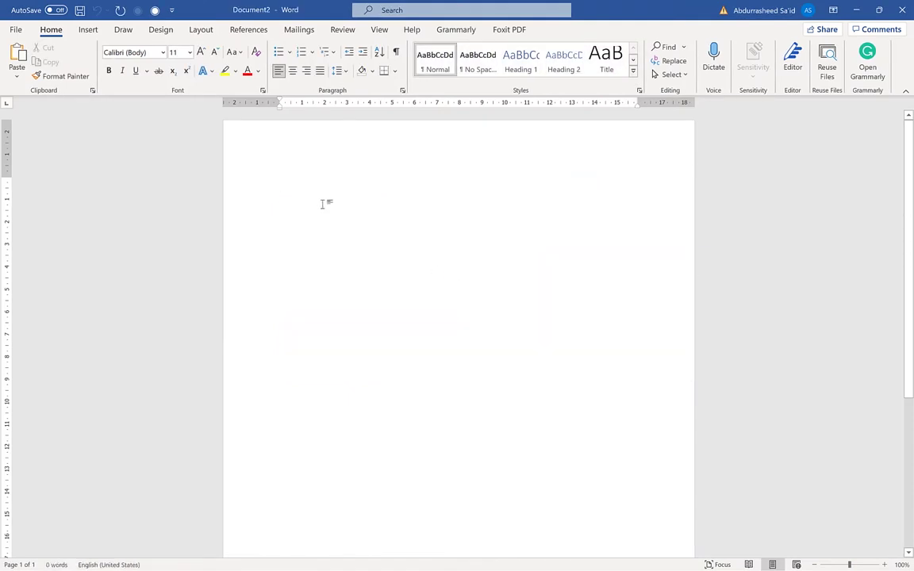
right_click(323, 205)
click(353, 268)
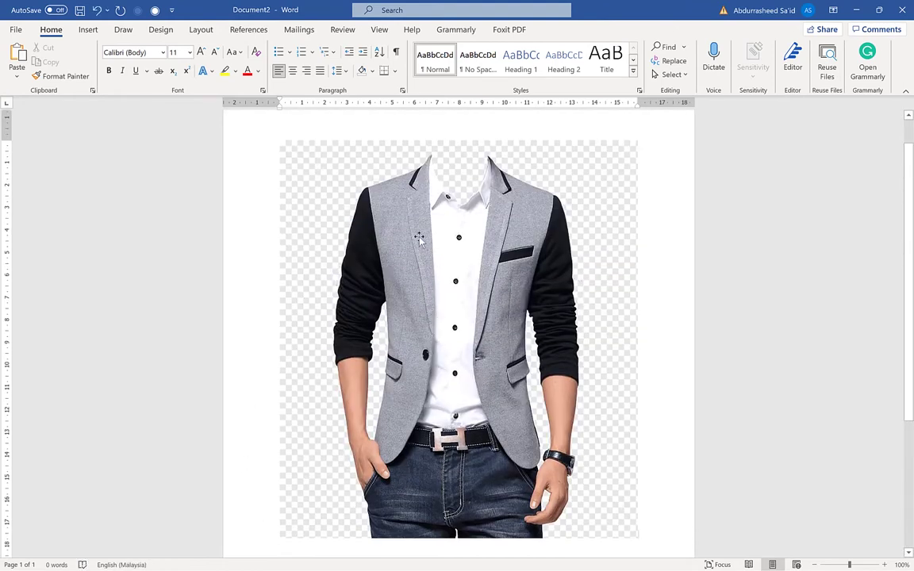
click(384, 201)
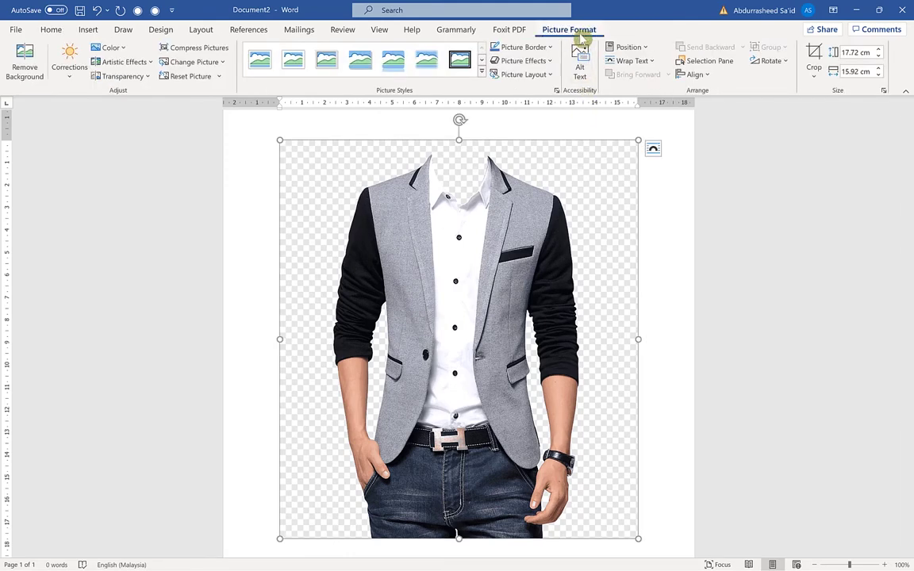
Step: Set the blazer picture's wrapping to In Front of Text and nudge it slightly left
click(652, 62)
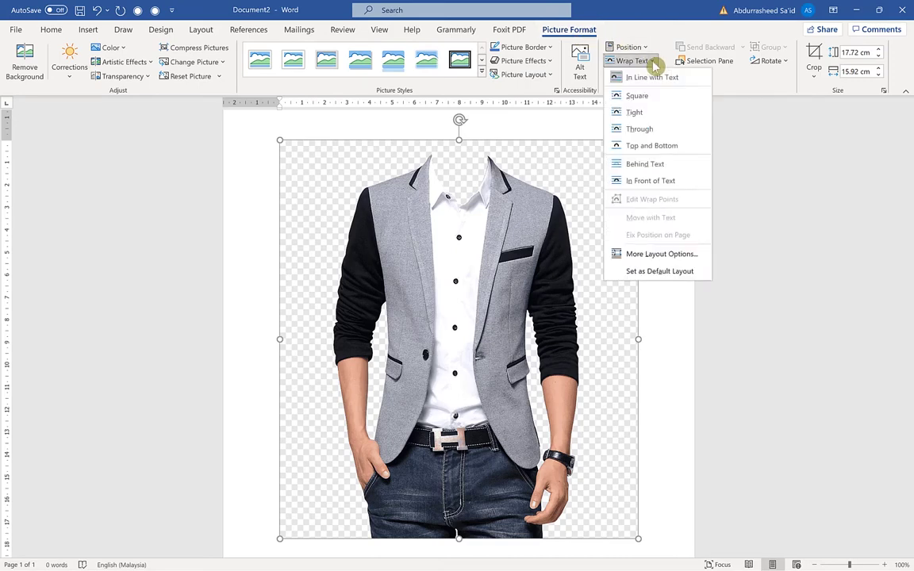
click(671, 182)
drag(477, 264, 466, 262)
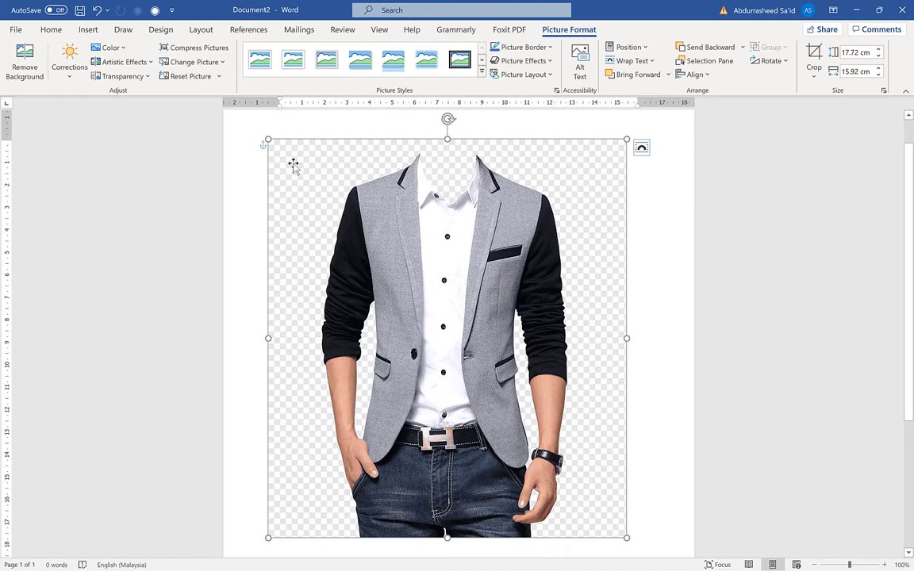
Step: Start Remove Background on the blazer and mark the shirt front and both collar points to keep
click(32, 70)
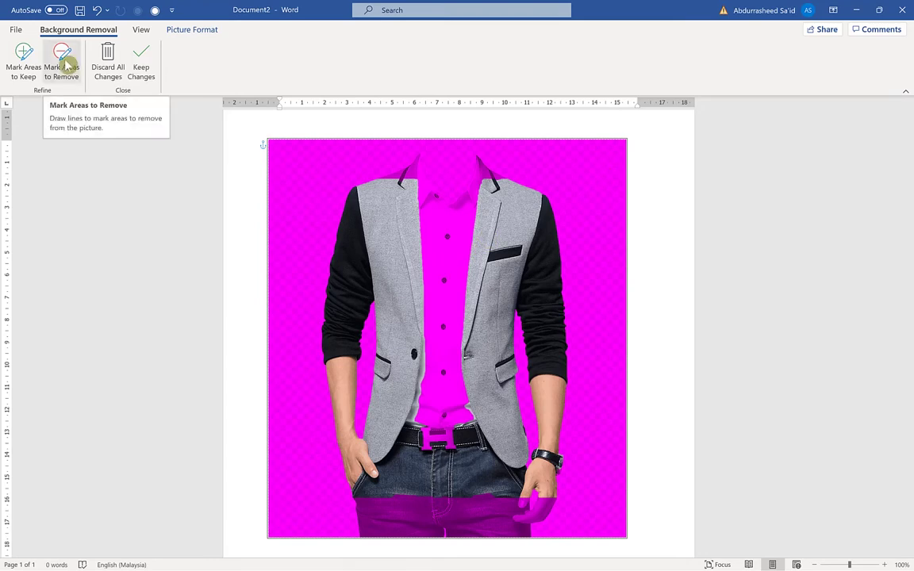
click(24, 58)
drag(454, 271, 433, 289)
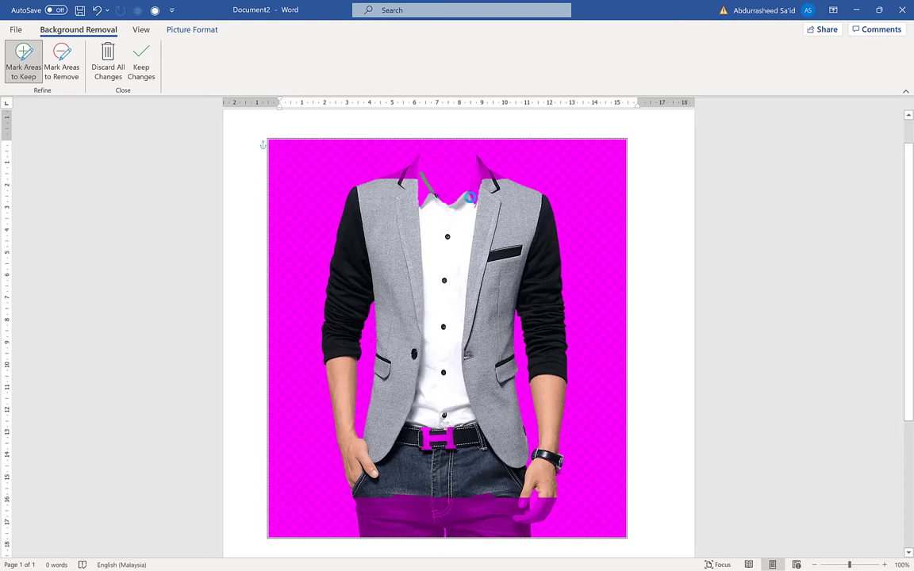
drag(473, 193, 487, 168)
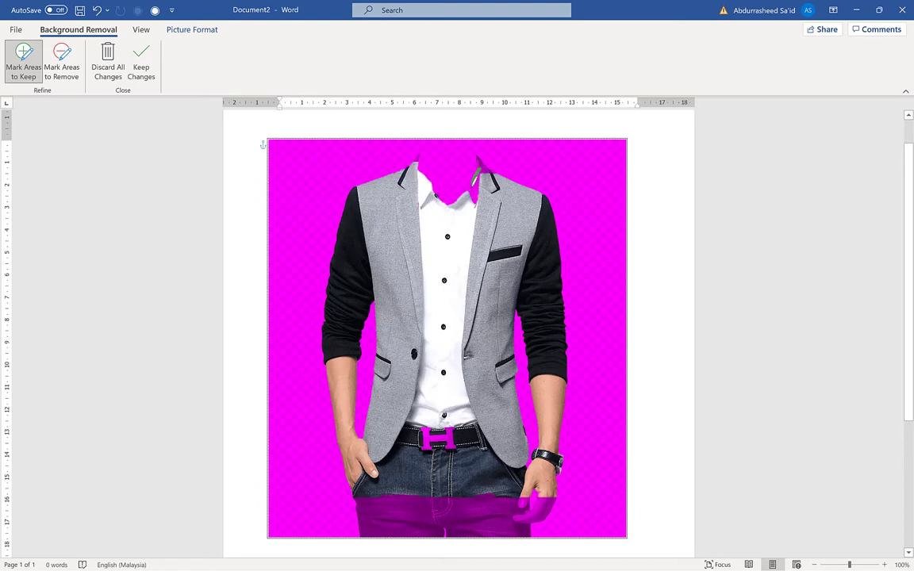
drag(478, 186, 484, 179)
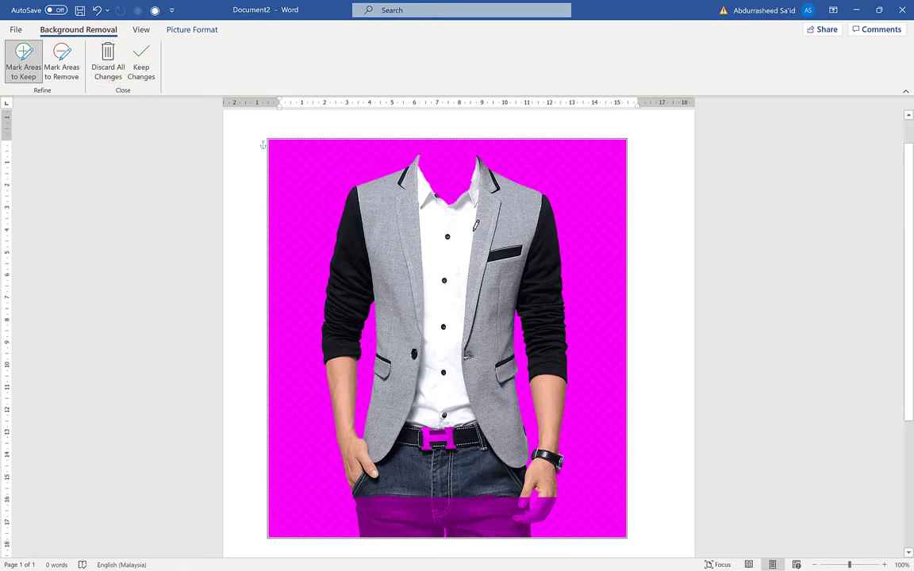
Step: Apply the blazer background removal and check the cut-out with the picture deselected
click(141, 63)
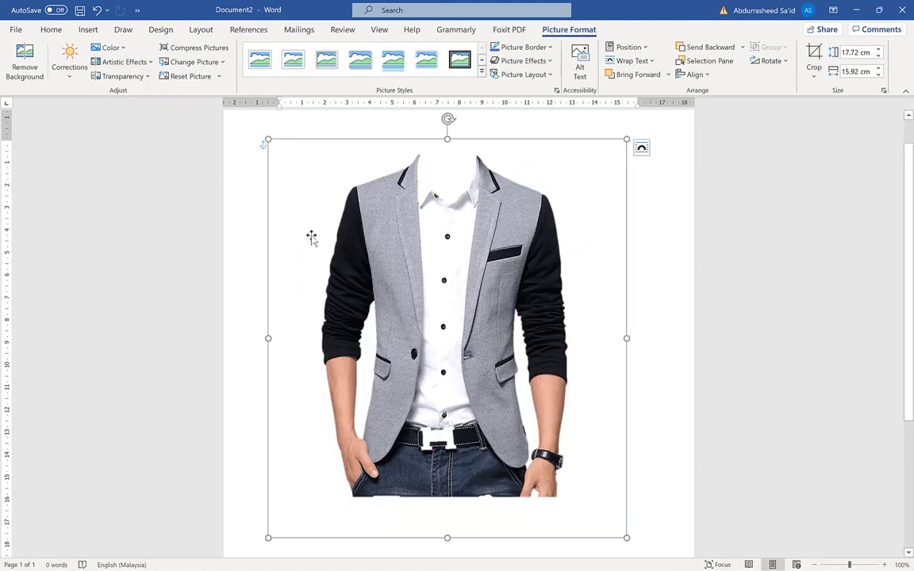
click(691, 296)
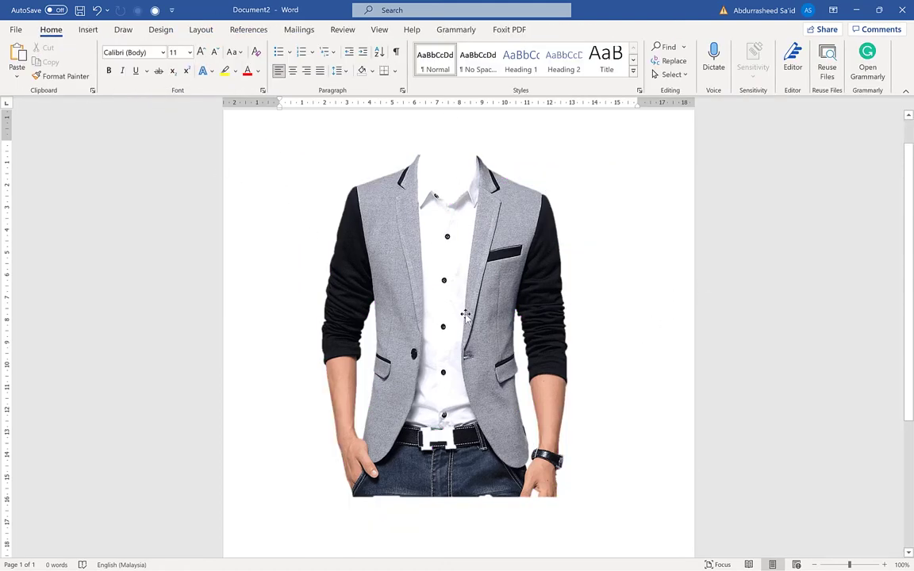
click(466, 315)
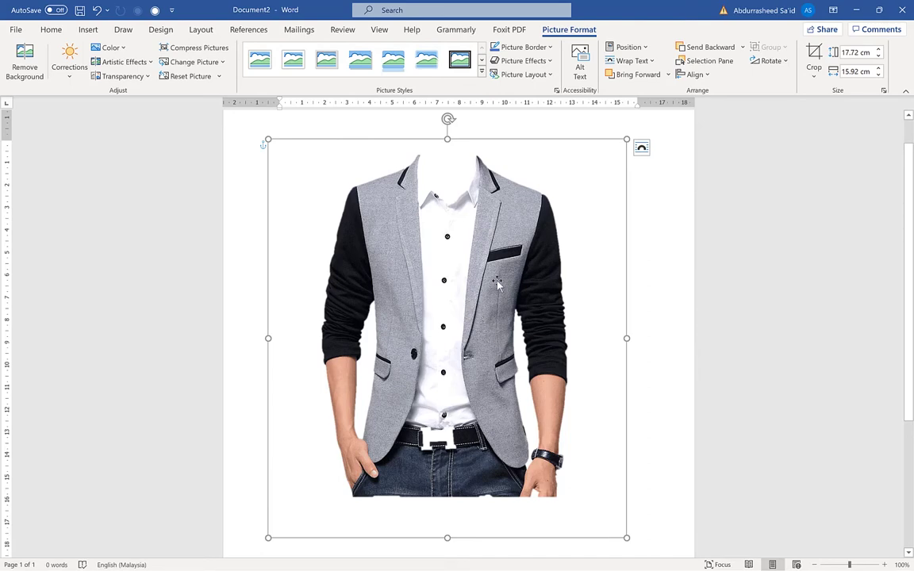
click(680, 338)
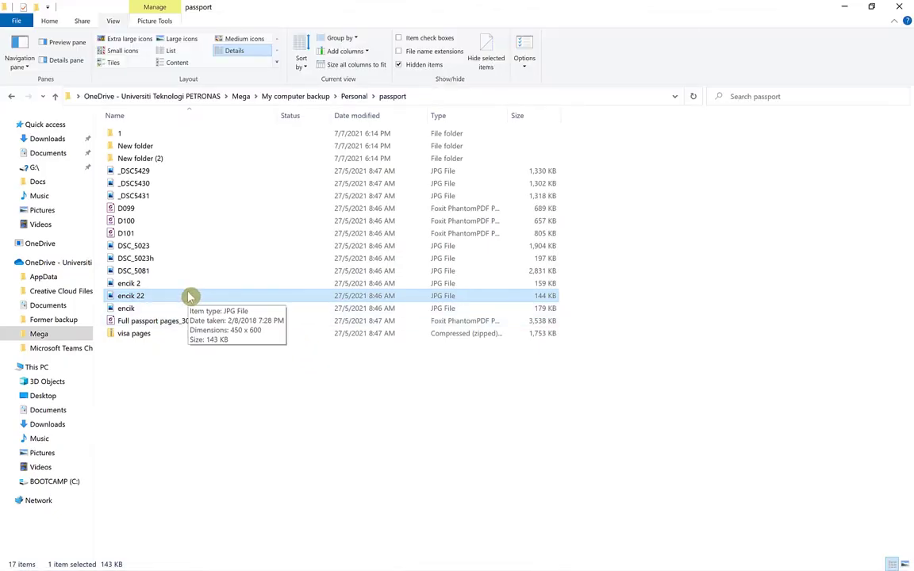
Step: Preview the encik 22 photo, then copy the encik 22 file in File Explorer
double_click(190, 297)
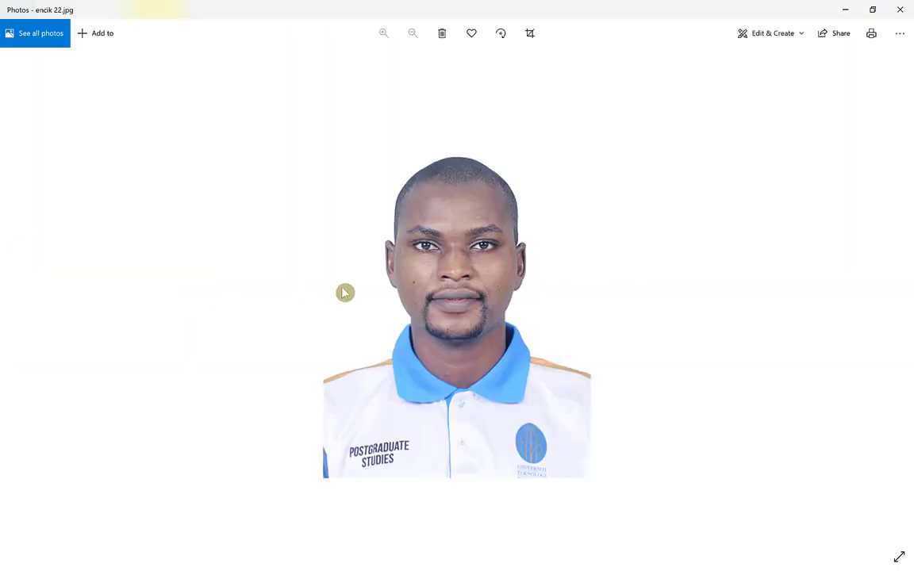
click(899, 9)
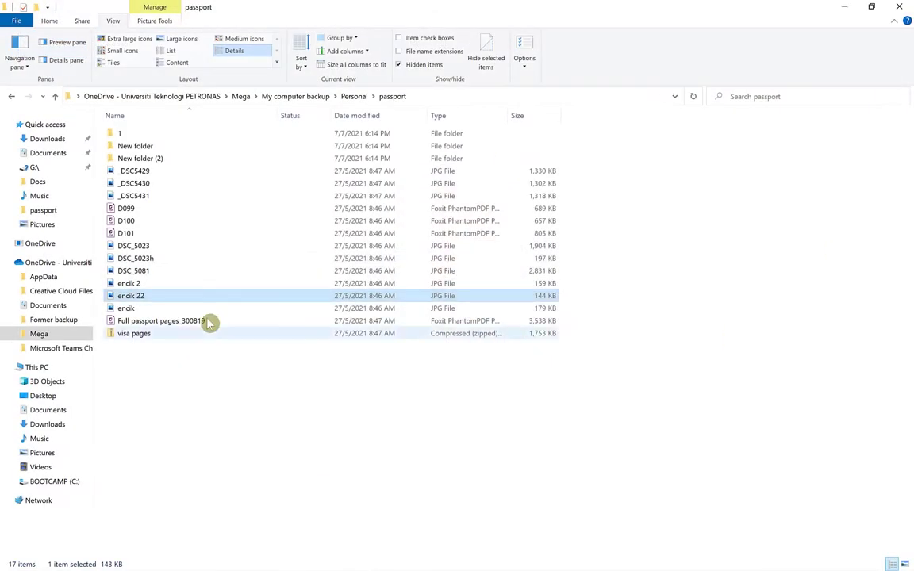
right_click(164, 299)
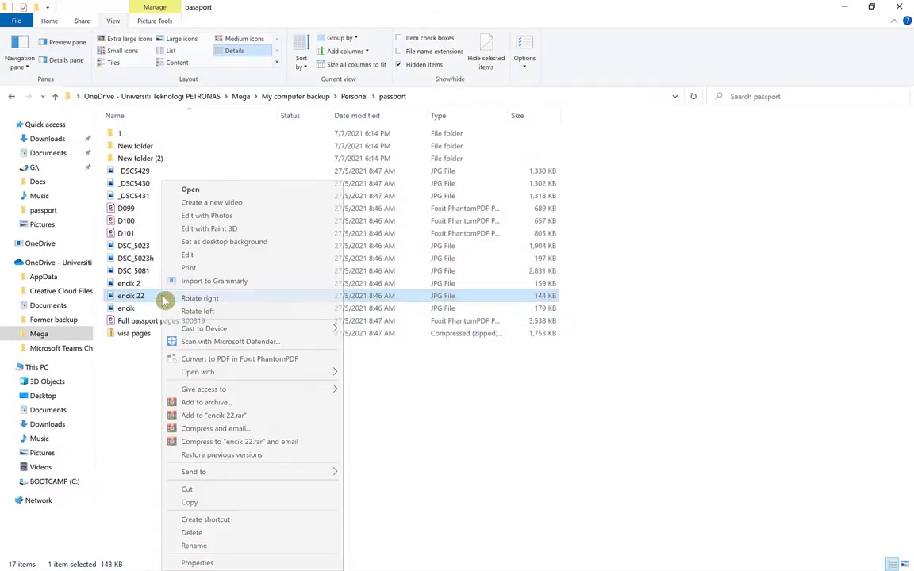
click(234, 502)
Step: Paste the copied encik 22 portrait into the Word document
click(846, 6)
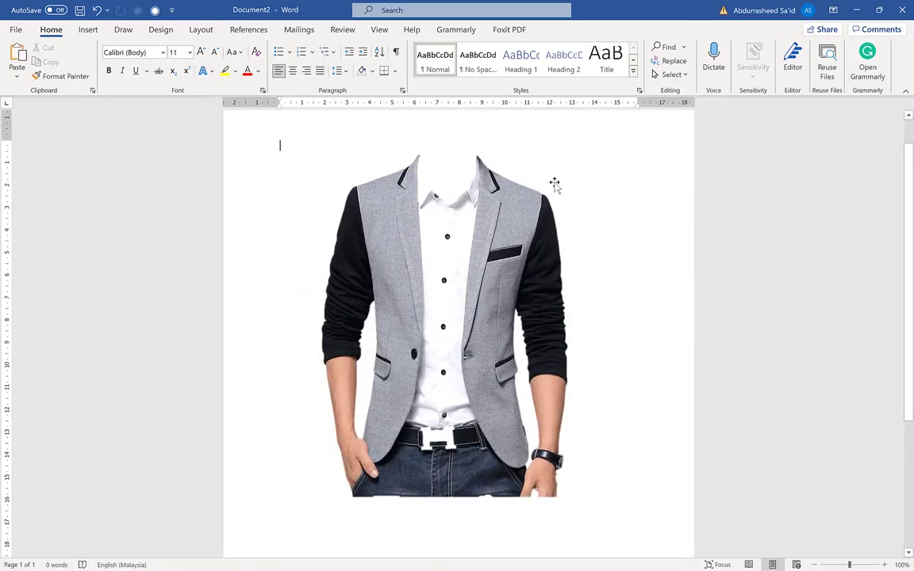
right_click(587, 255)
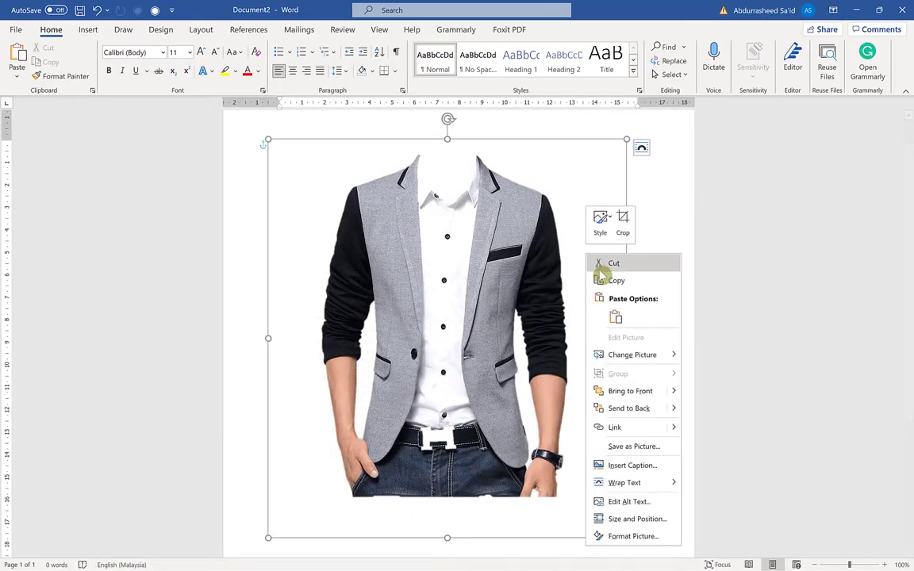
click(617, 315)
Step: Shrink the jacket picture from its top-right corner so the portrait is visible, then select the portrait
click(293, 176)
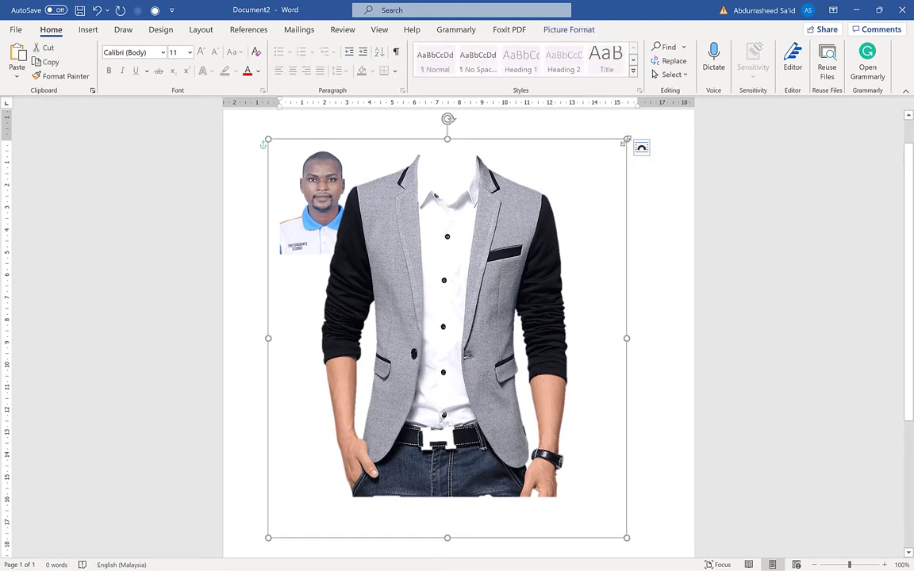
drag(627, 141, 529, 248)
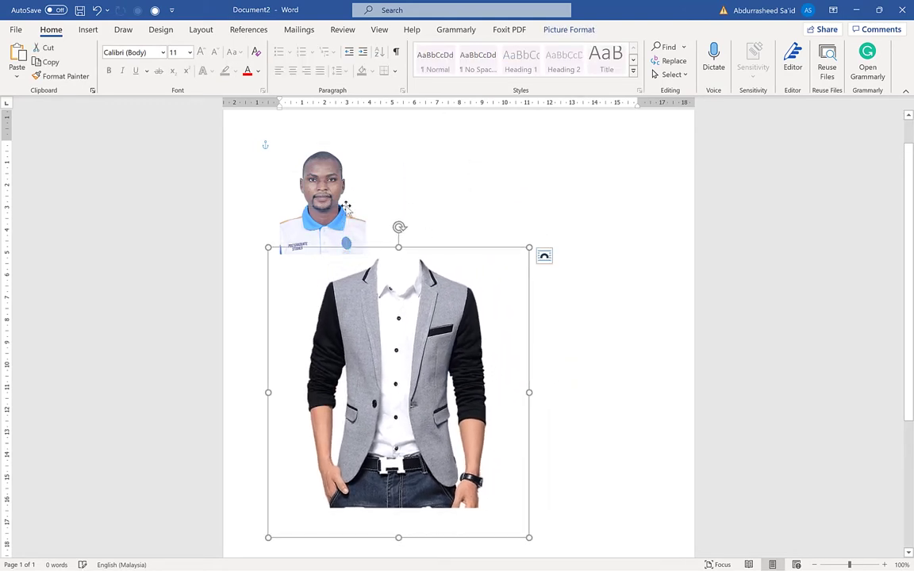
click(346, 207)
click(569, 30)
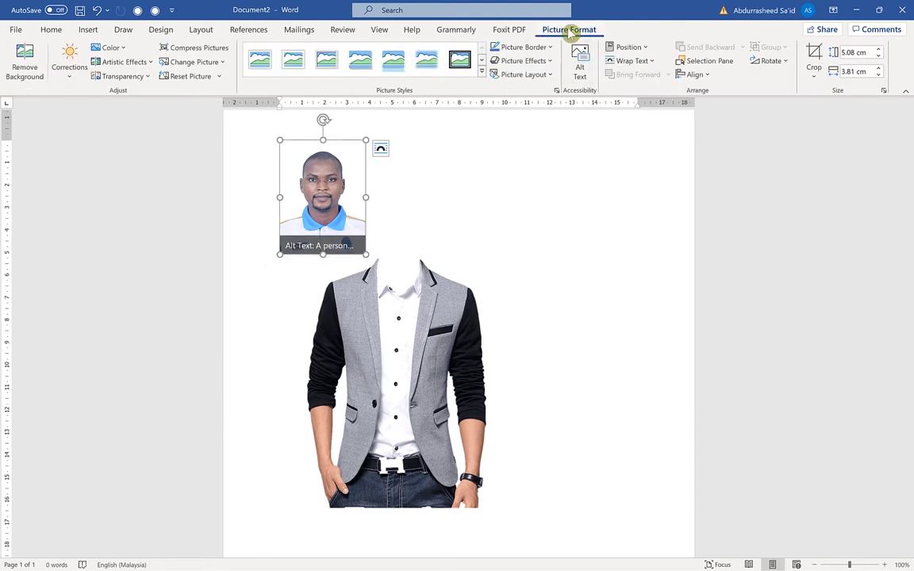
Step: Set the portrait to In Front of Text and enlarge it over the jacket's top
click(633, 61)
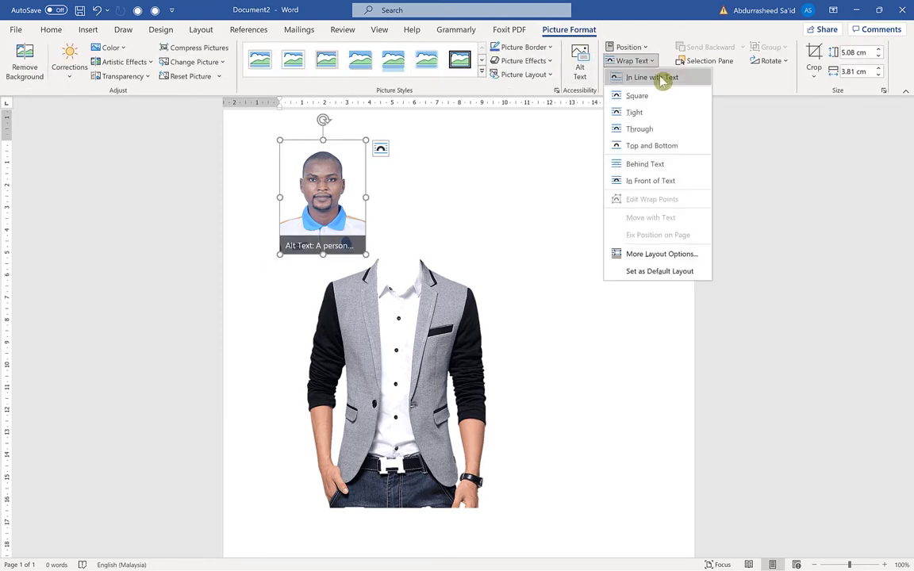
click(698, 181)
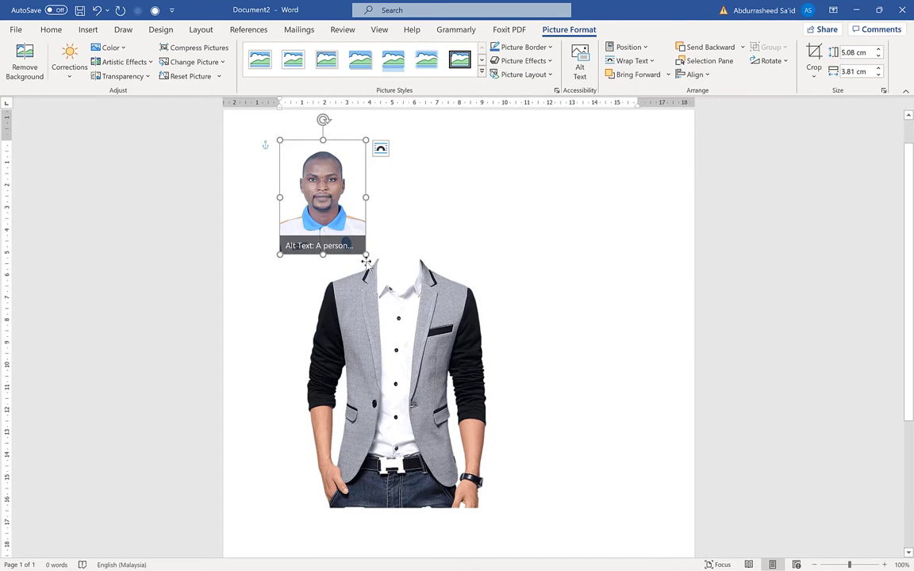
drag(365, 255, 458, 376)
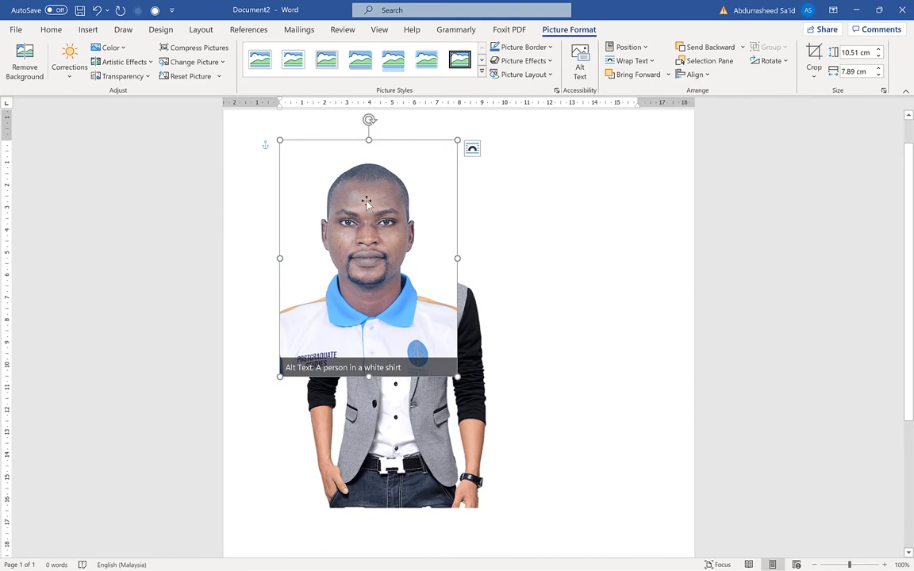
Step: Remove the portrait's background, marking the blue shirt for removal so only the head remains
click(27, 70)
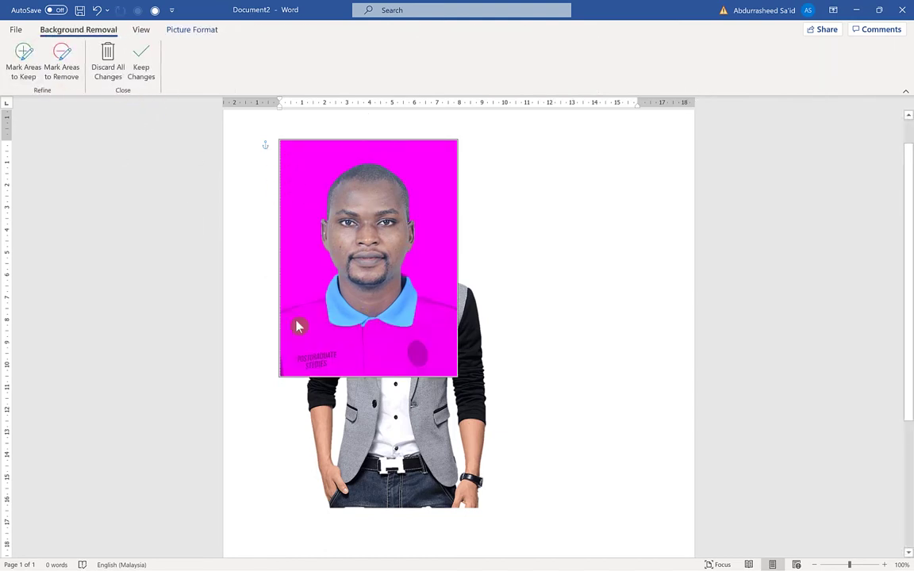
click(23, 62)
click(67, 67)
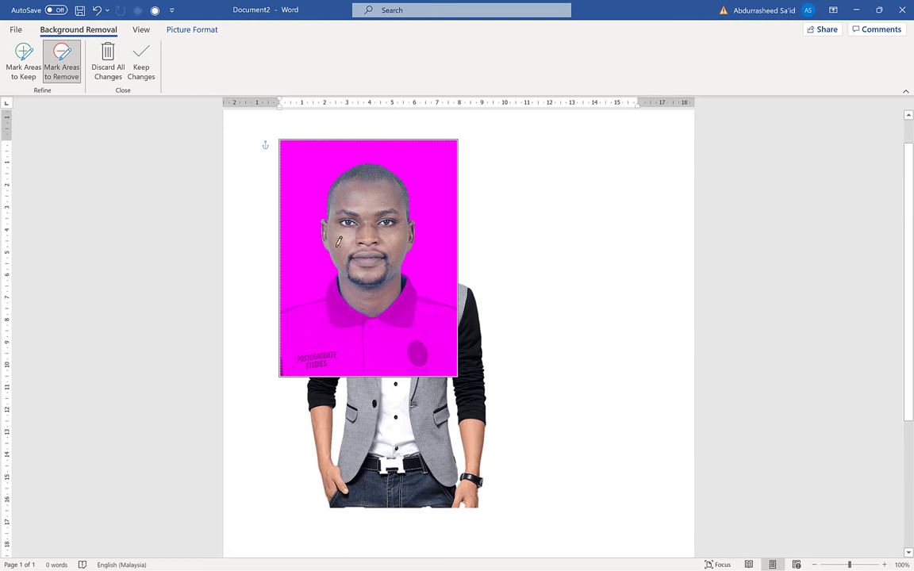
click(150, 77)
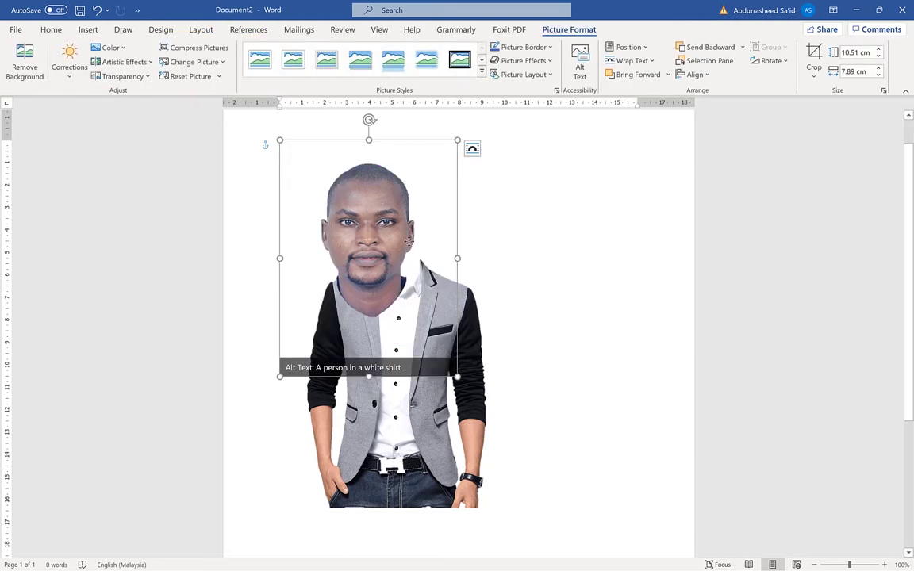
Step: Resize the cut-out headshot and place it onto the neck of the headless suit
drag(408, 241, 577, 303)
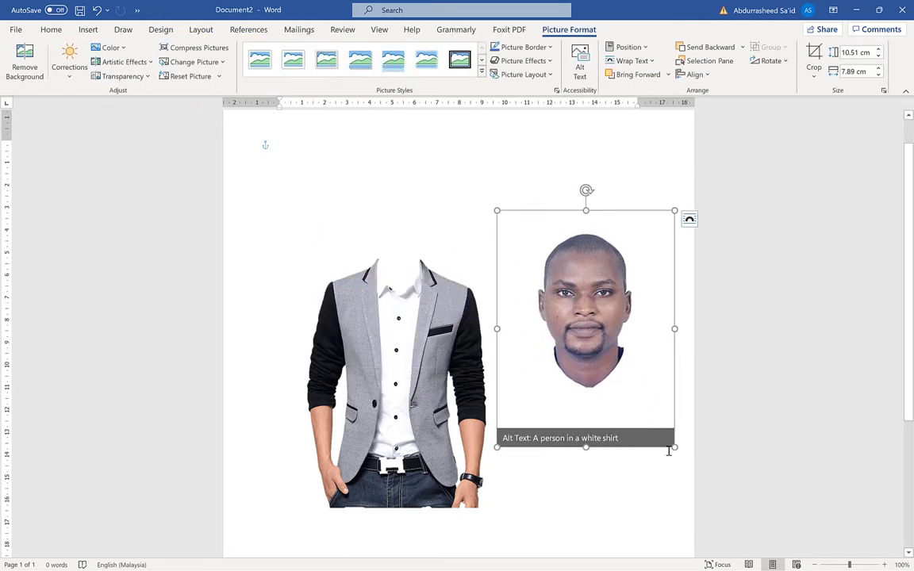
drag(673, 447, 569, 328)
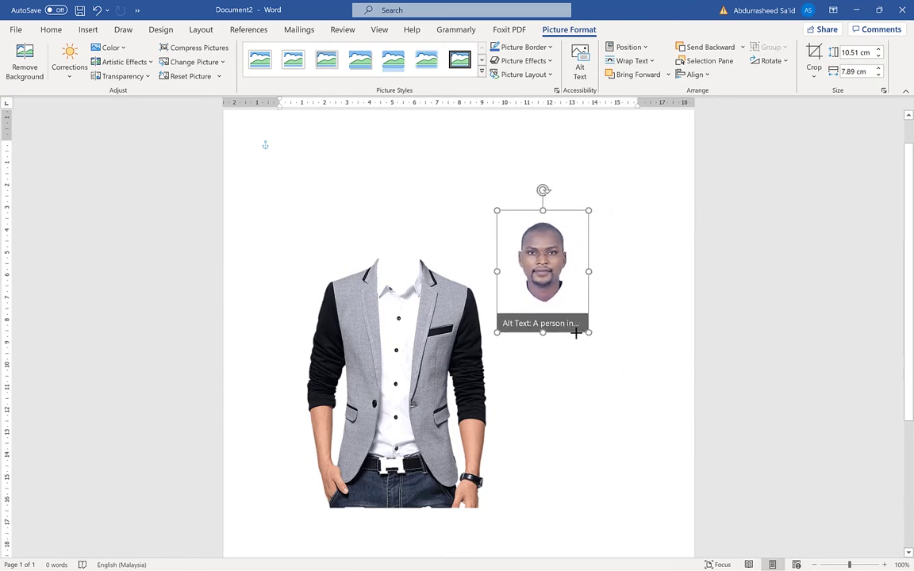
drag(569, 329, 576, 337)
click(575, 394)
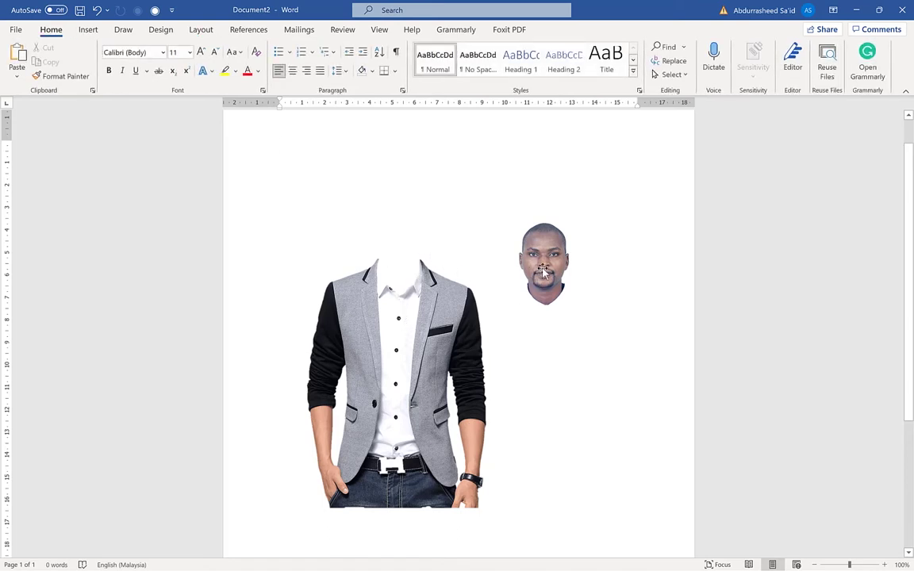
drag(545, 275, 397, 260)
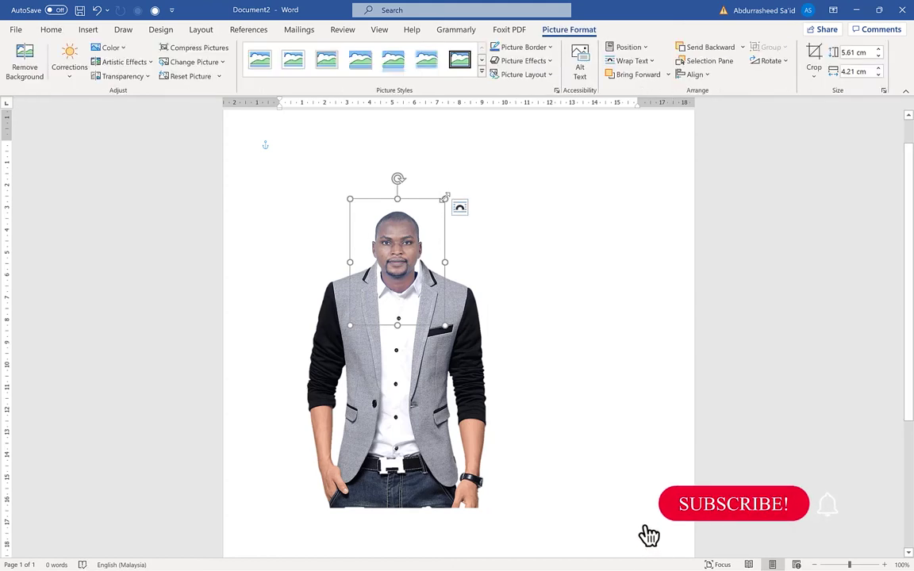
drag(445, 198, 455, 181)
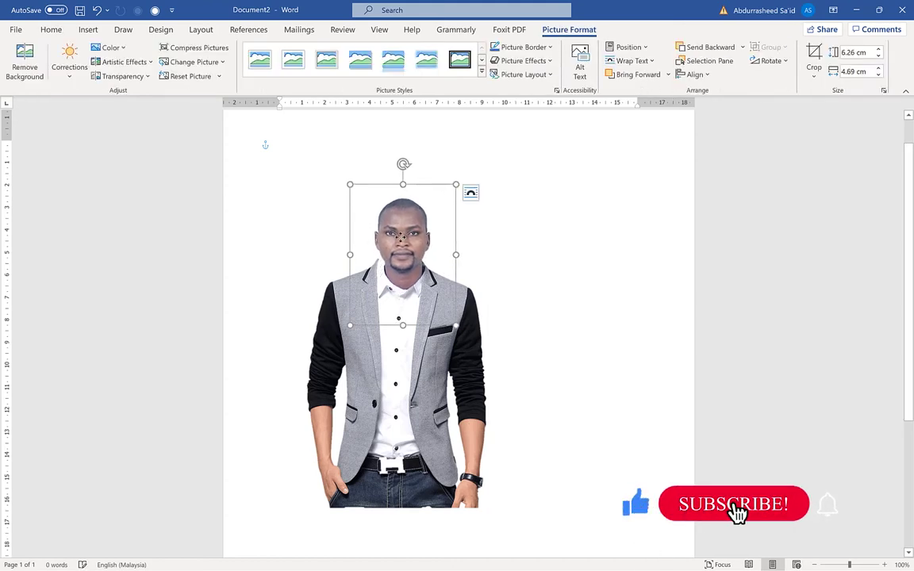
drag(404, 239, 398, 237)
Step: Enlarge the headshot slightly and lower it onto the suit's neckline
click(486, 293)
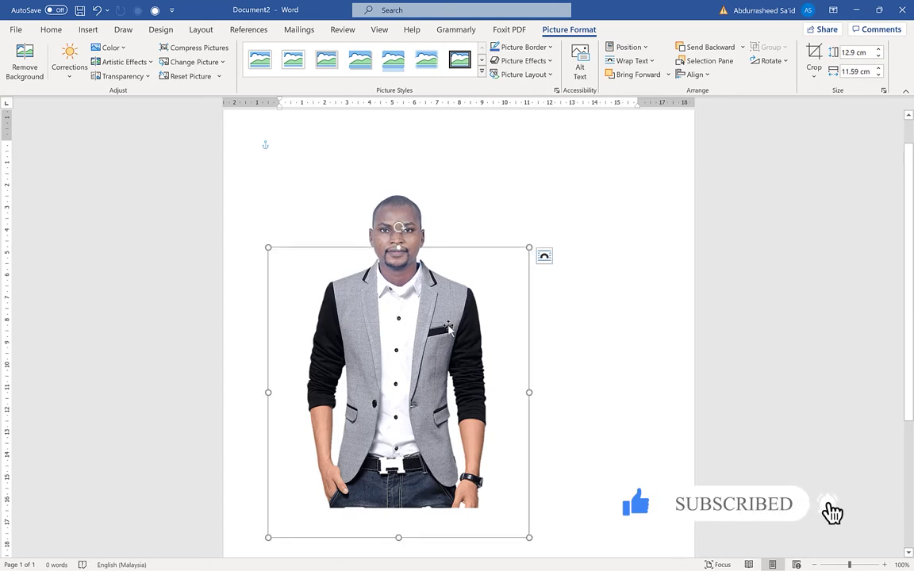
click(434, 188)
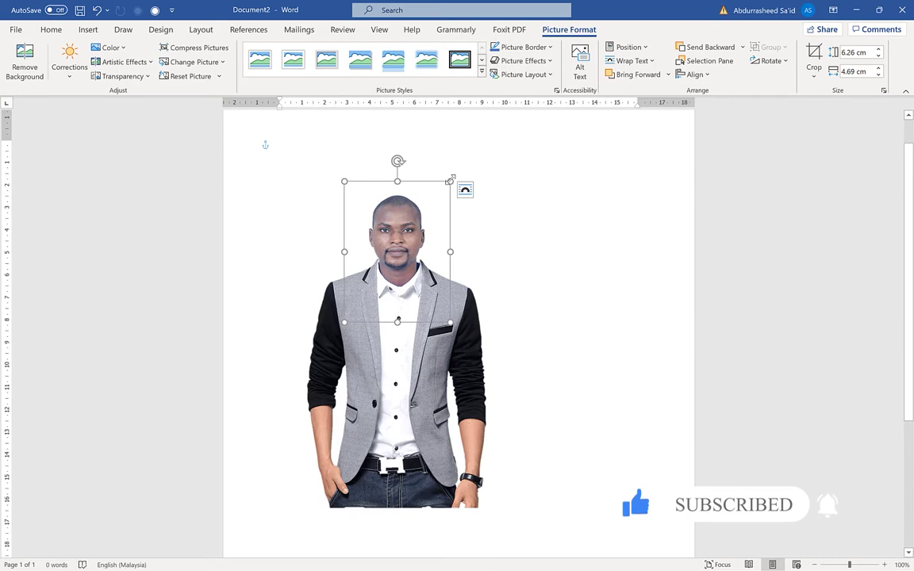
drag(451, 178, 453, 173)
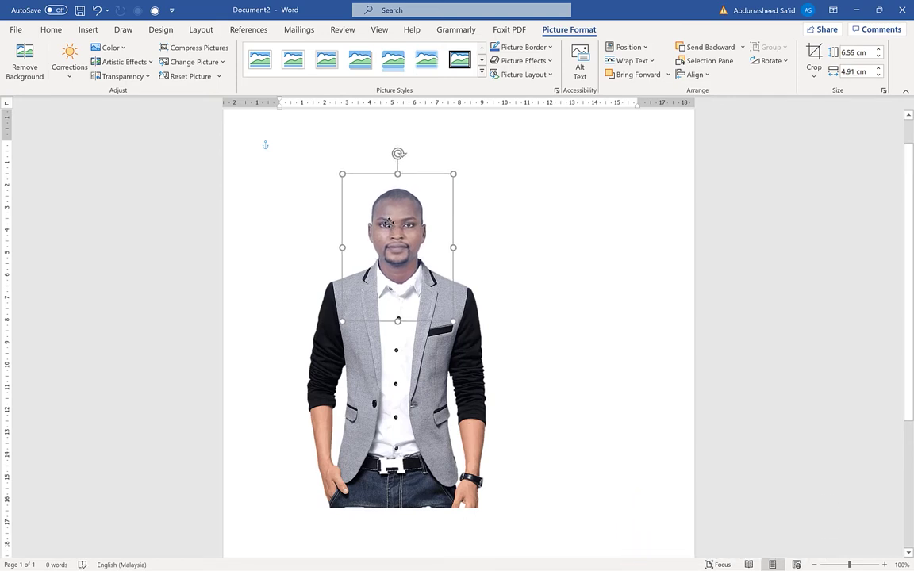
drag(388, 222, 388, 227)
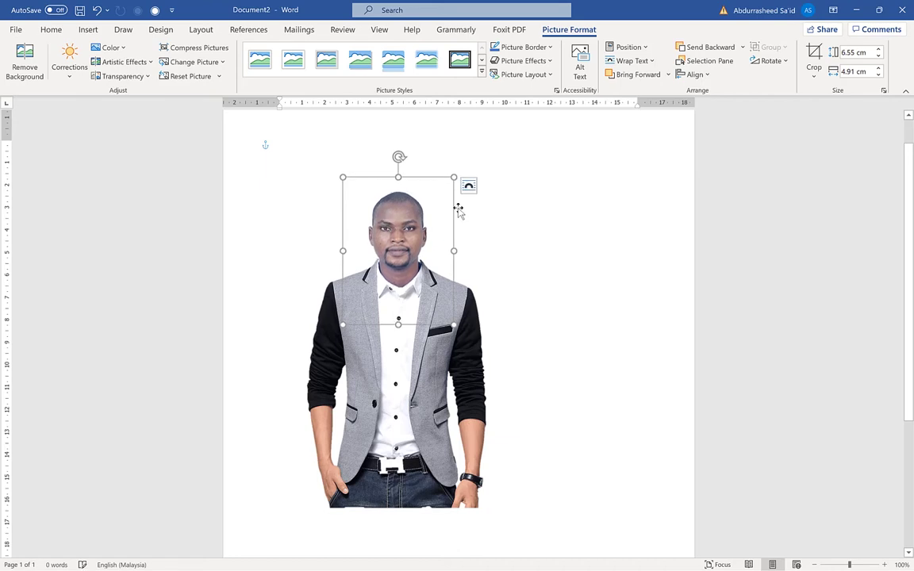
click(506, 204)
click(444, 313)
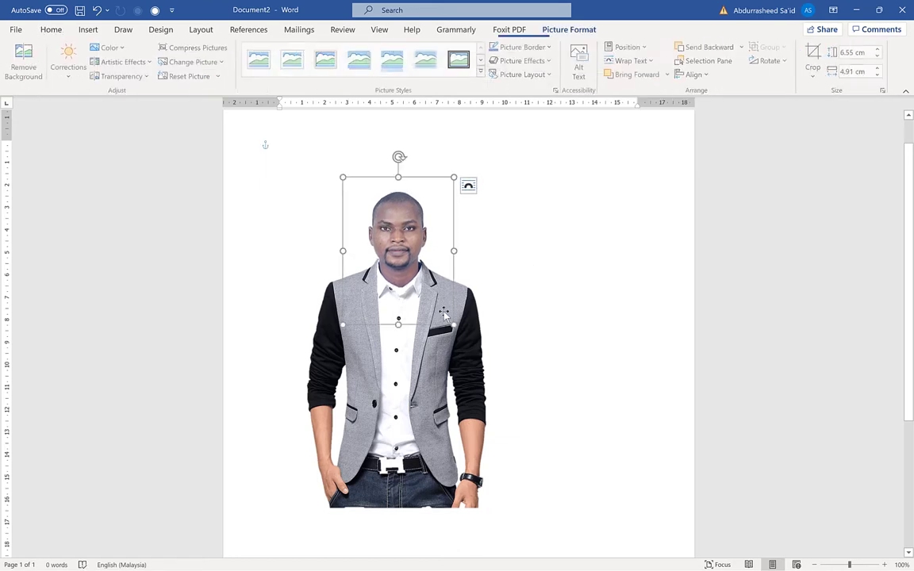
Step: Nudge the suit photo down two steps so it lines up under the head
click(439, 383)
key(Down)
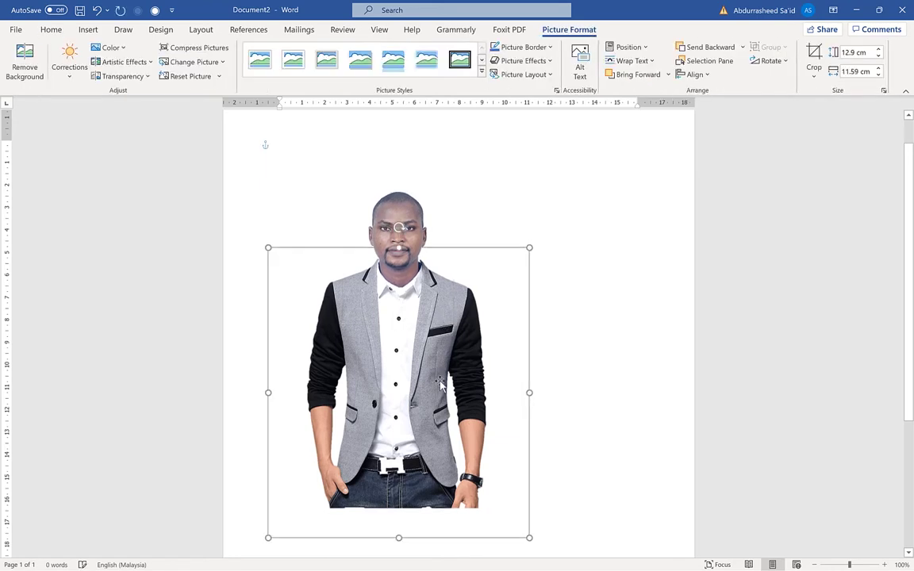
key(Down)
click(630, 313)
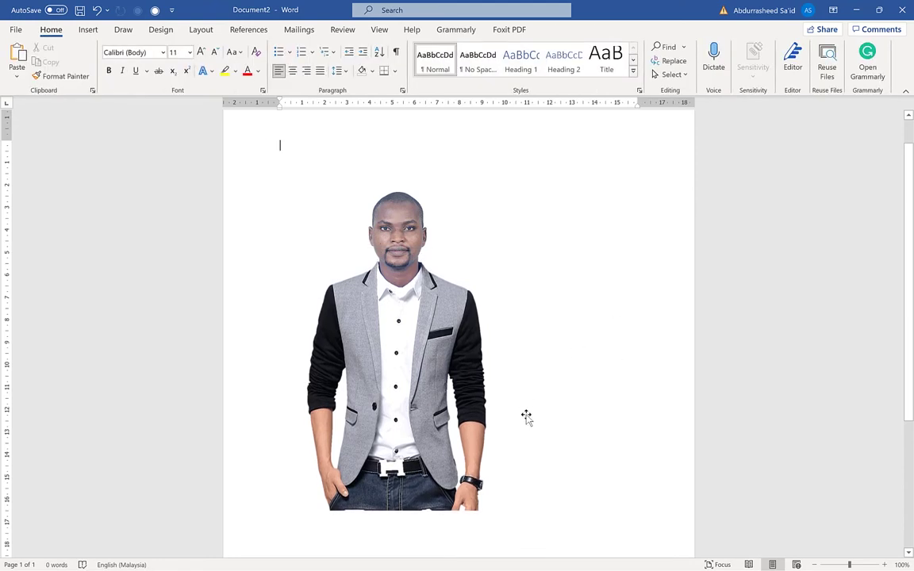
Step: Select the headshot and suit photo together and group them into one object
click(365, 384)
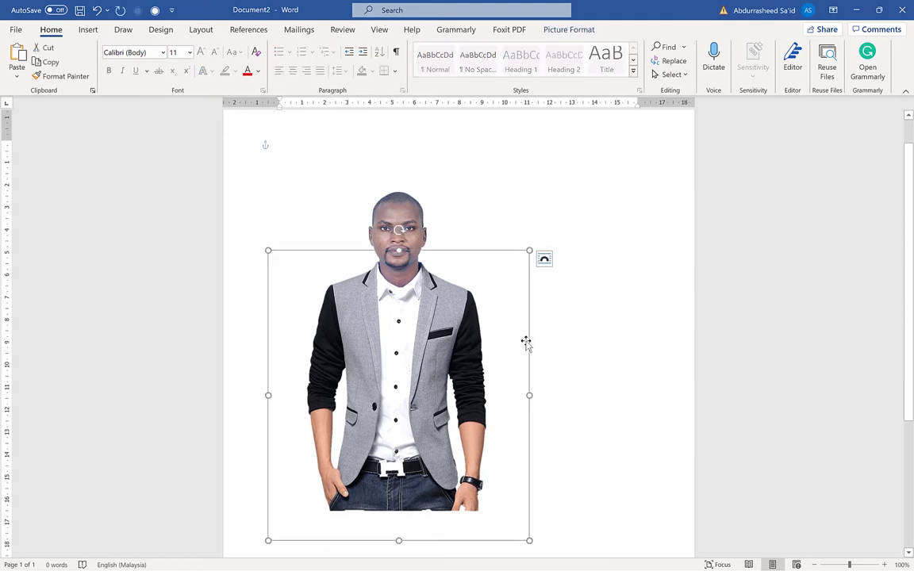
key(Escape)
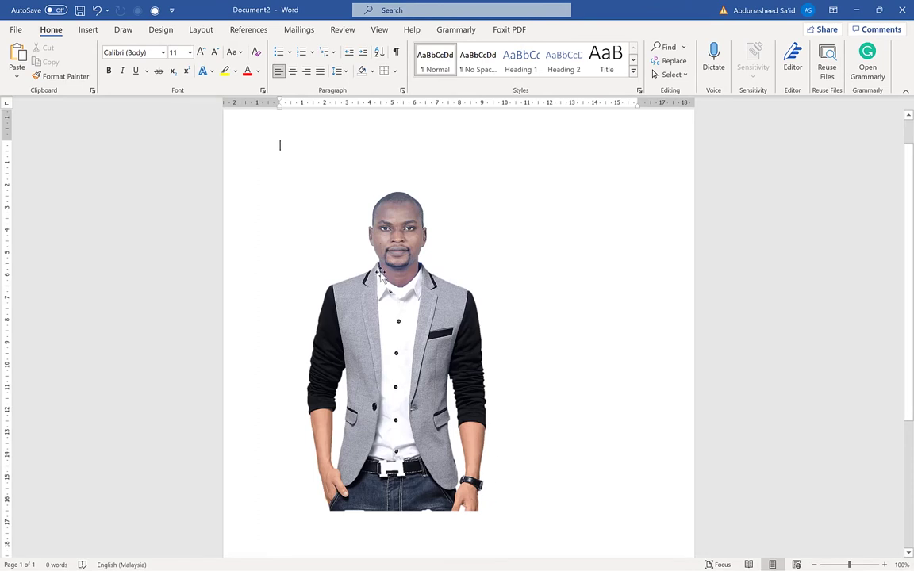
click(384, 238)
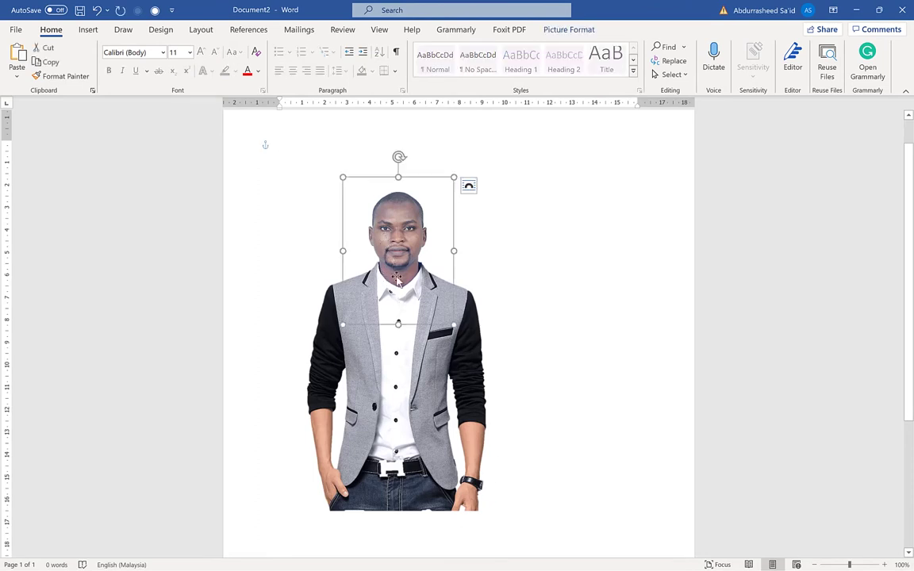
ctrl+click(393, 415)
right_click(394, 411)
mouse_move(527, 240)
click(527, 238)
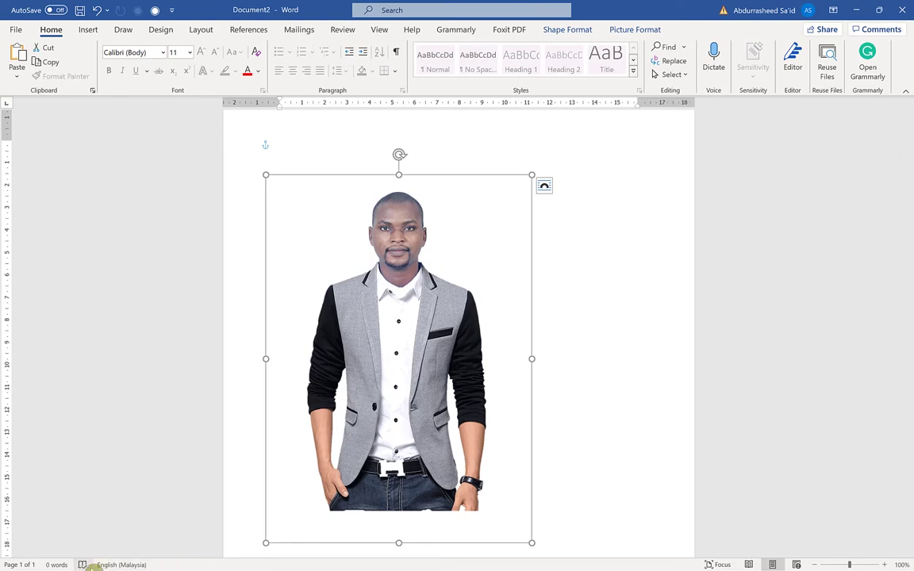
Step: Launch Snipping Tool from Windows search and snip the grouped head-and-suit picture
click(14, 560)
click(63, 559)
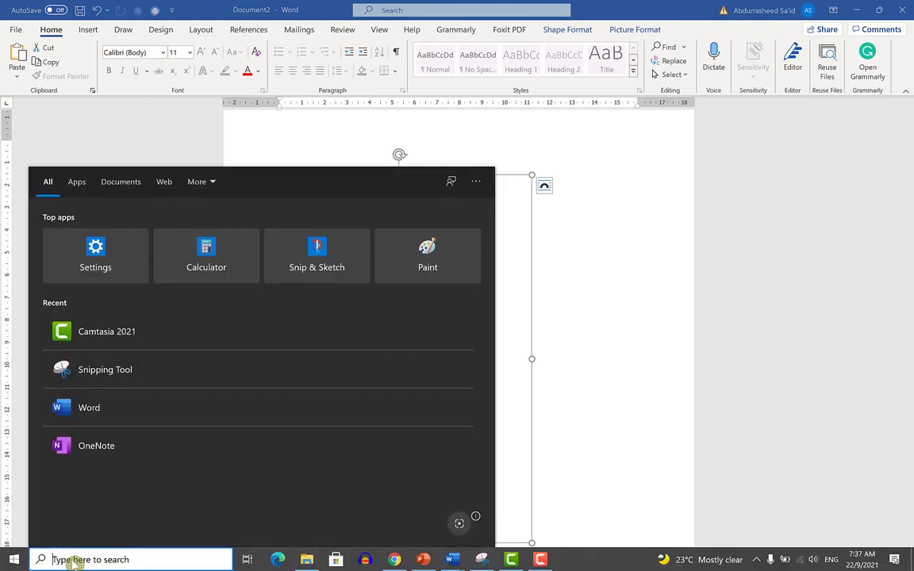
text(s)
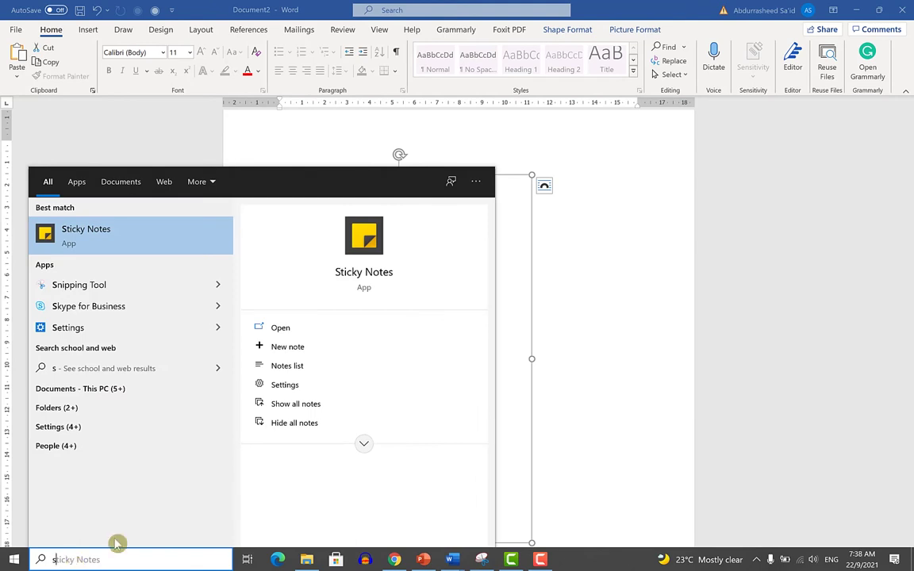
click(80, 284)
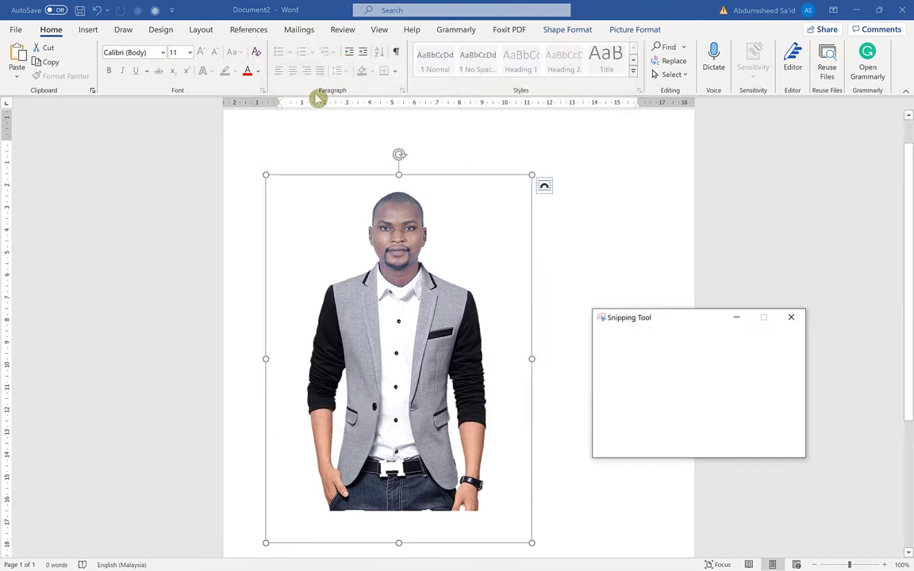
click(605, 336)
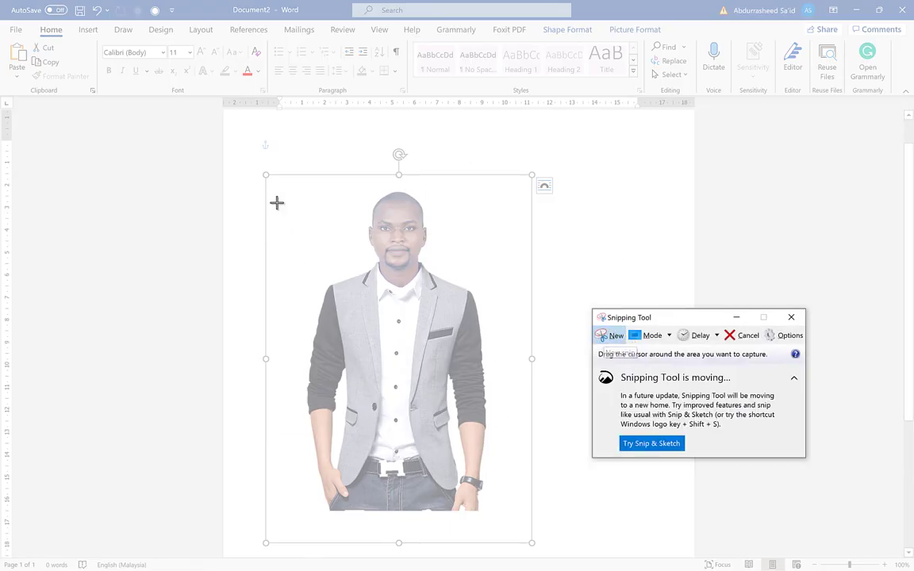
mouse_move(270, 175)
mouse_down()
mouse_move(482, 368)
mouse_move(506, 369)
mouse_move(506, 402)
mouse_move(498, 406)
mouse_up()
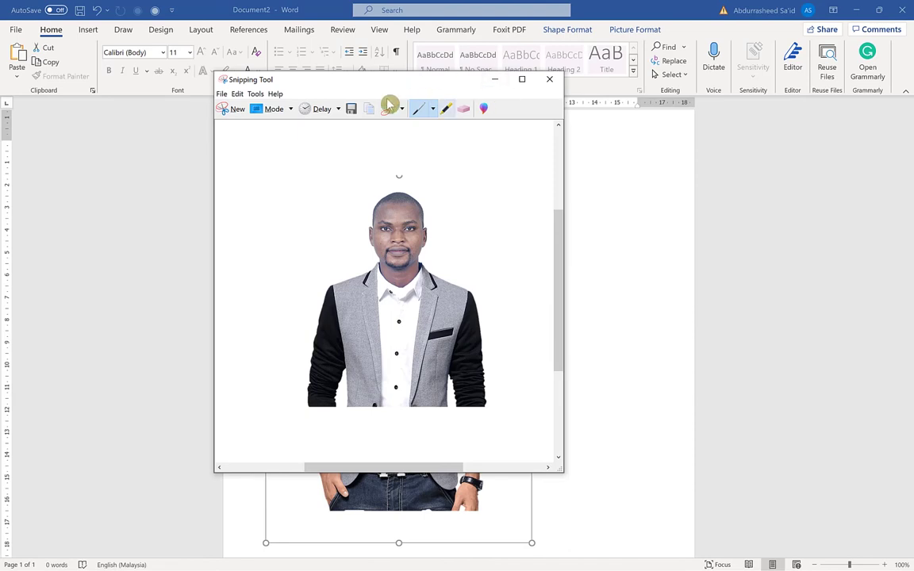
Step: Delete the grouped picture and paste the snipped merged image in its place
click(496, 79)
key(ctrl+v)
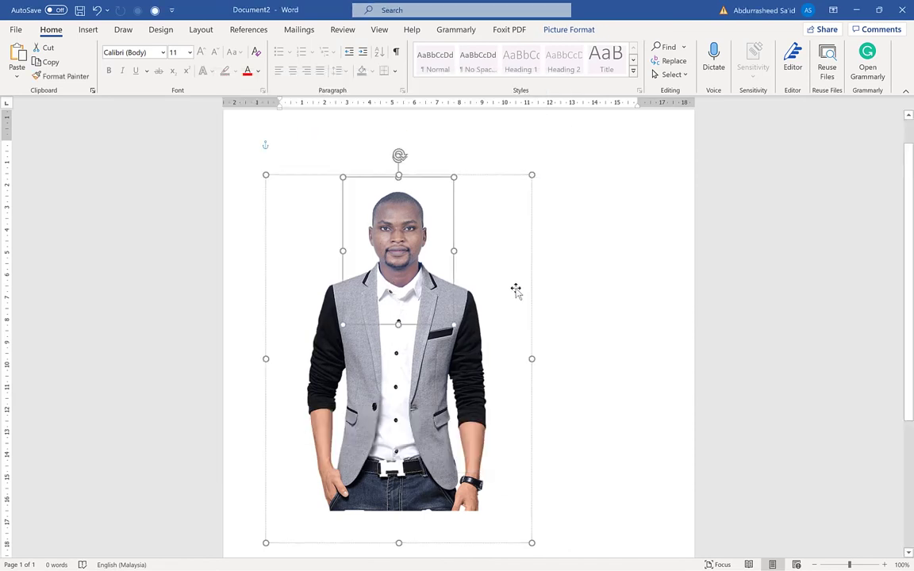
click(535, 225)
click(450, 253)
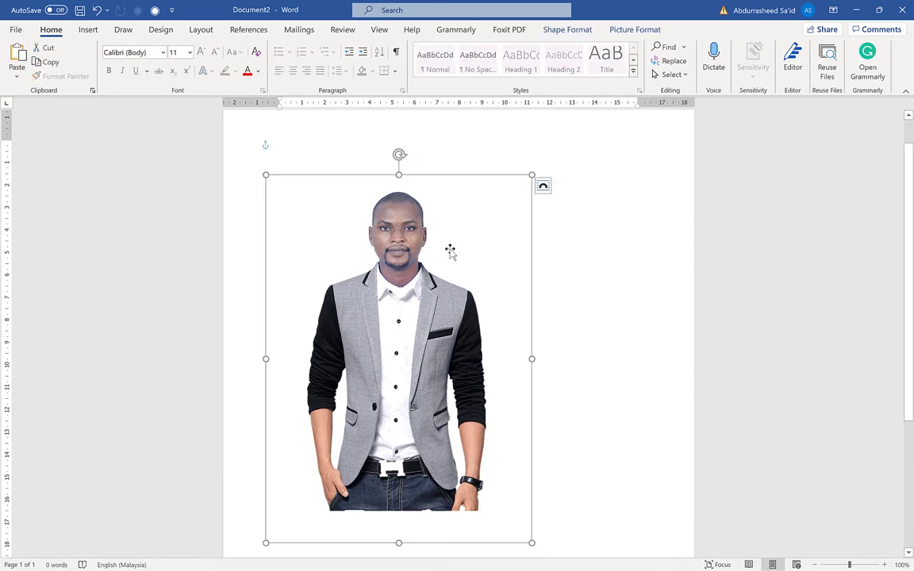
key(Delete)
right_click(434, 227)
click(468, 285)
Step: Shrink the pasted merged image from its corners and reposition it near the top
click(436, 353)
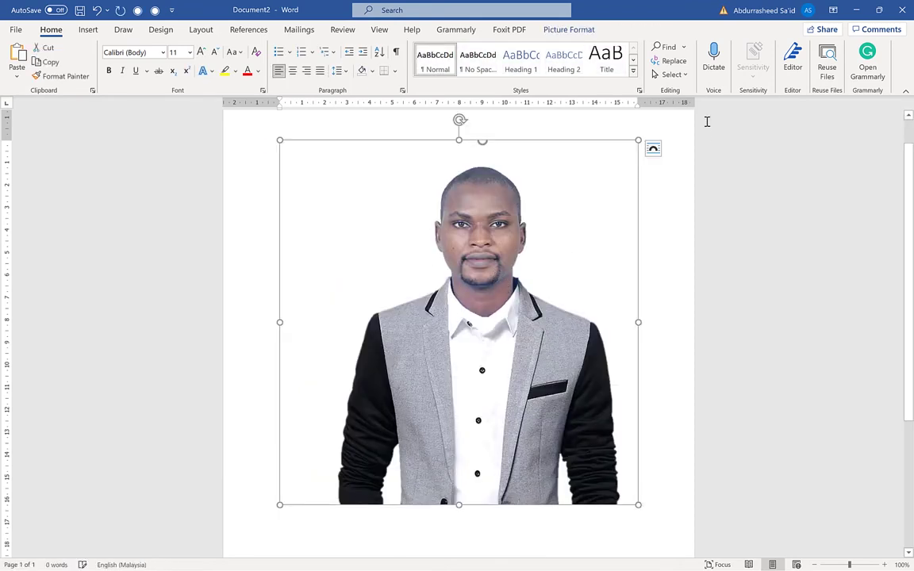
drag(632, 146, 532, 261)
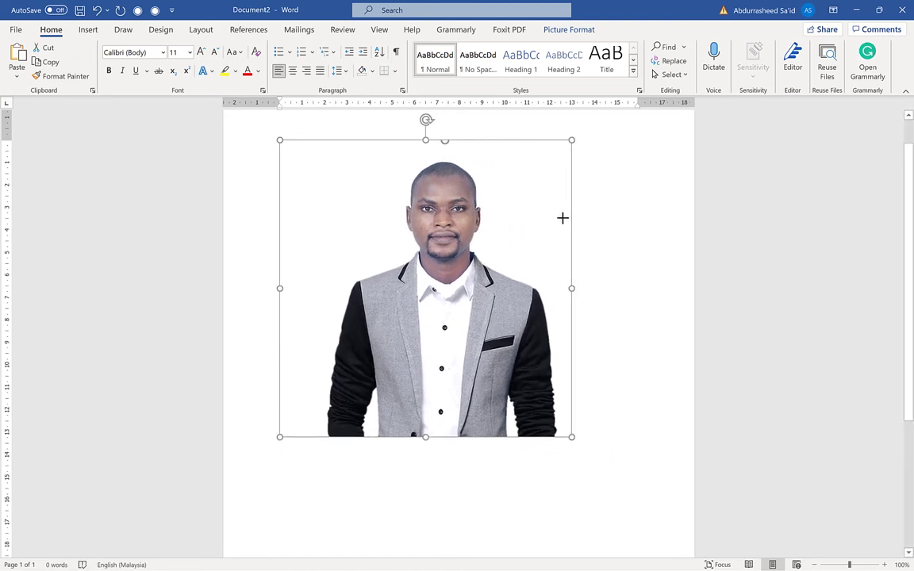
click(531, 261)
click(457, 269)
click(488, 310)
click(425, 304)
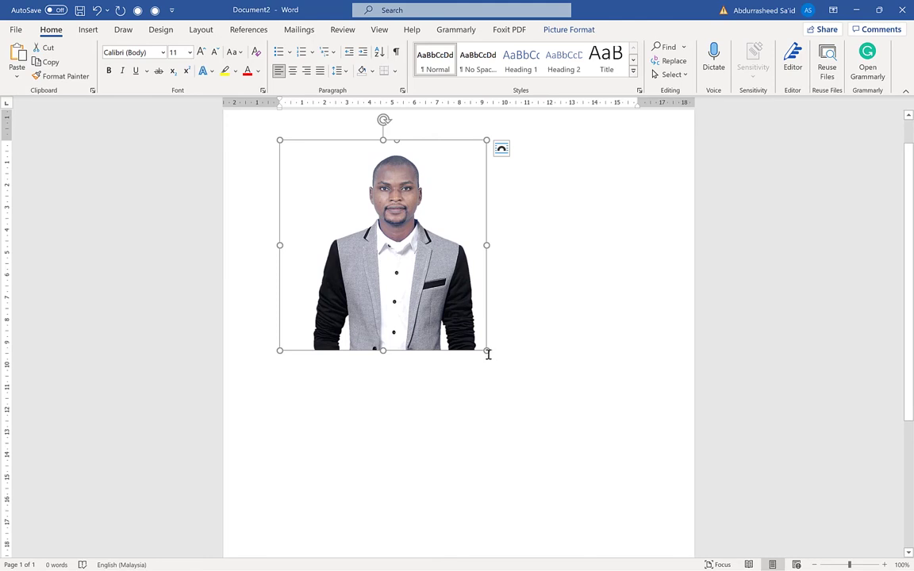
drag(488, 351, 454, 321)
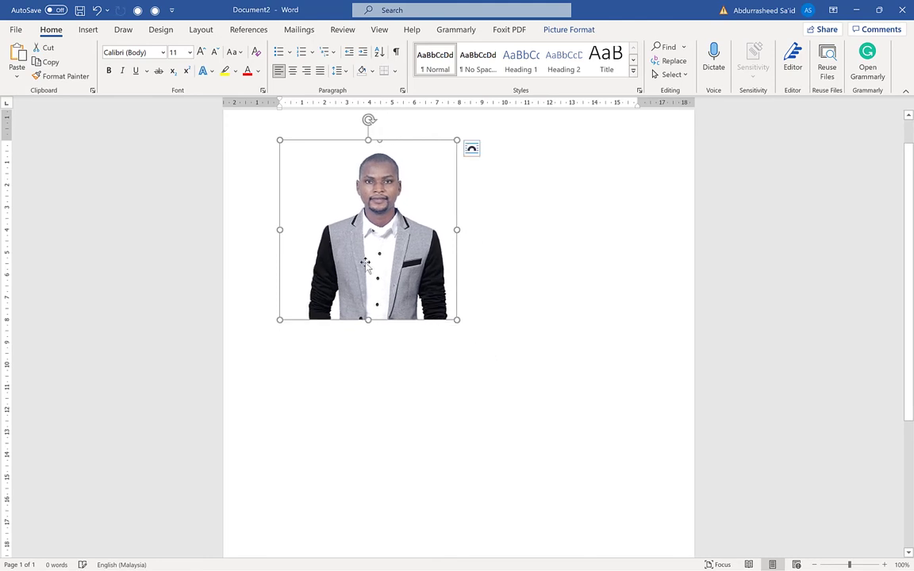
mouse_move(368, 261)
mouse_down()
mouse_move(468, 310)
mouse_move(394, 258)
mouse_up()
click(473, 335)
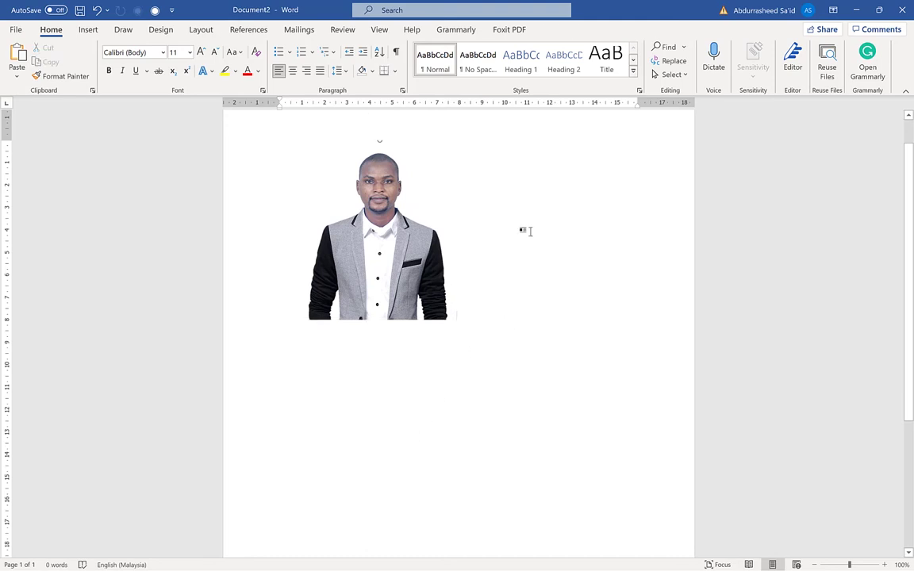
Step: Drag the original blue-shirt photo beside the merged suit image and deselect
drag(526, 227, 473, 201)
click(578, 446)
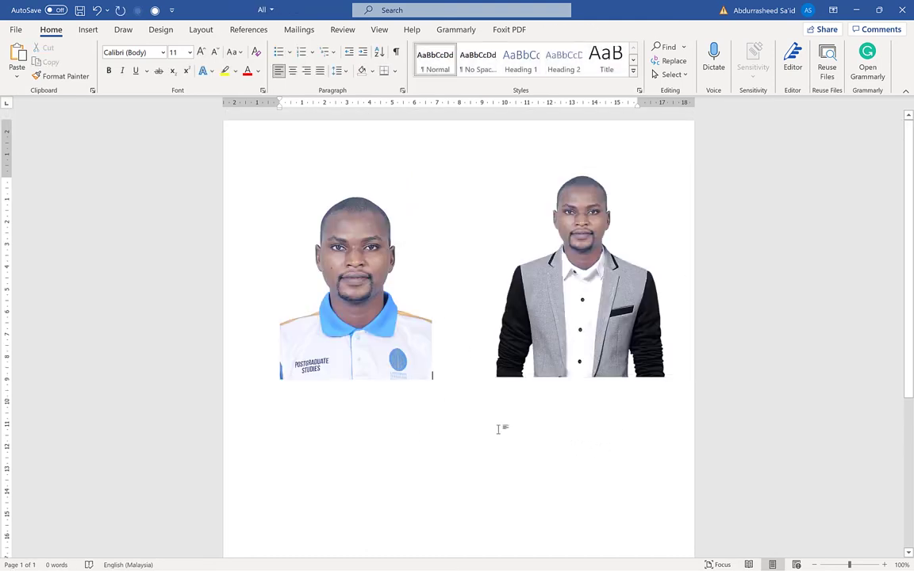